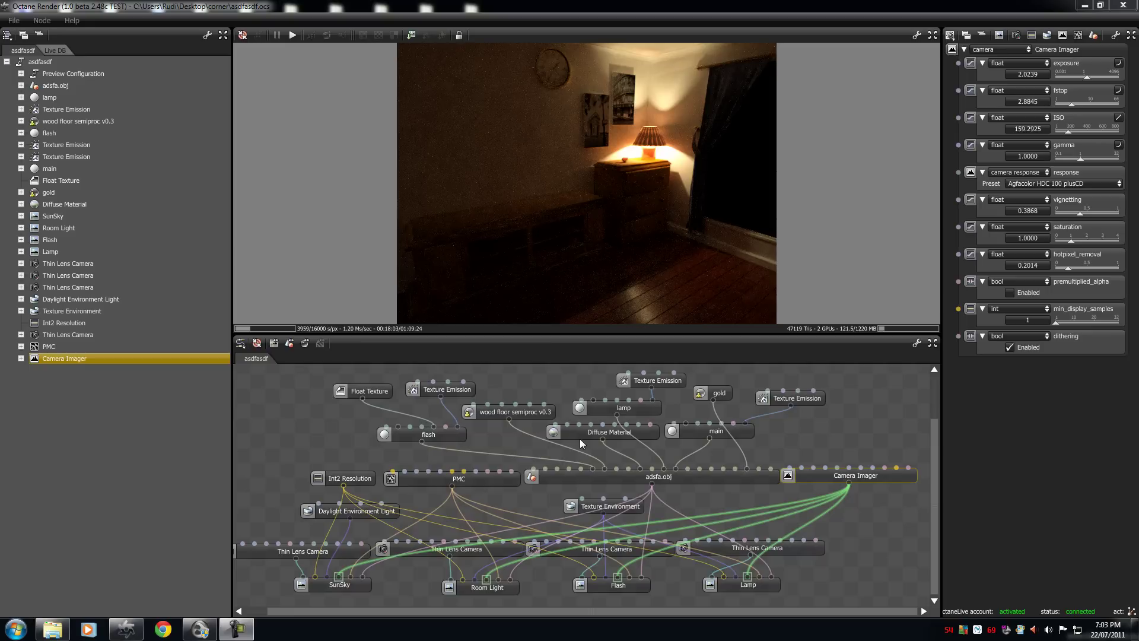
# Drag the viewport splitter down so the bedroom render fills most of the window.
pyautogui.click(1134, 628)
pyautogui.moveTo(562, 335); pyautogui.dragTo(549, 569)
# Pause the render at about 4017 samples and widen the viewport by narrowing the scene tree.
pyautogui.click(276, 35)
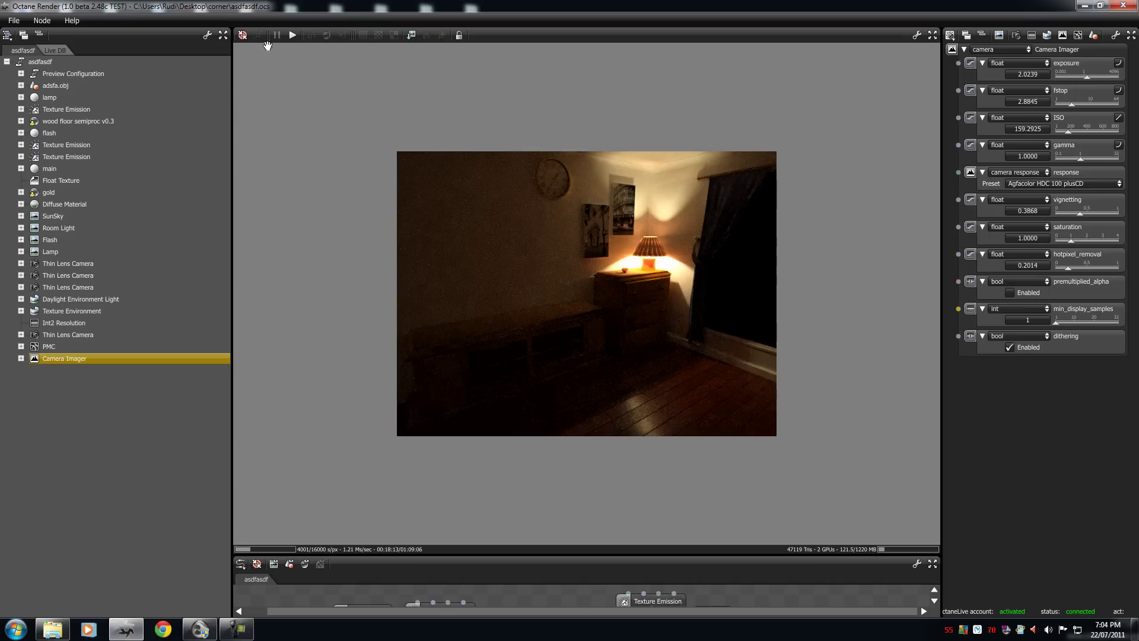
pyautogui.moveTo(232, 77); pyautogui.dragTo(77, 77)
pyautogui.scroll(2, 430, 205)
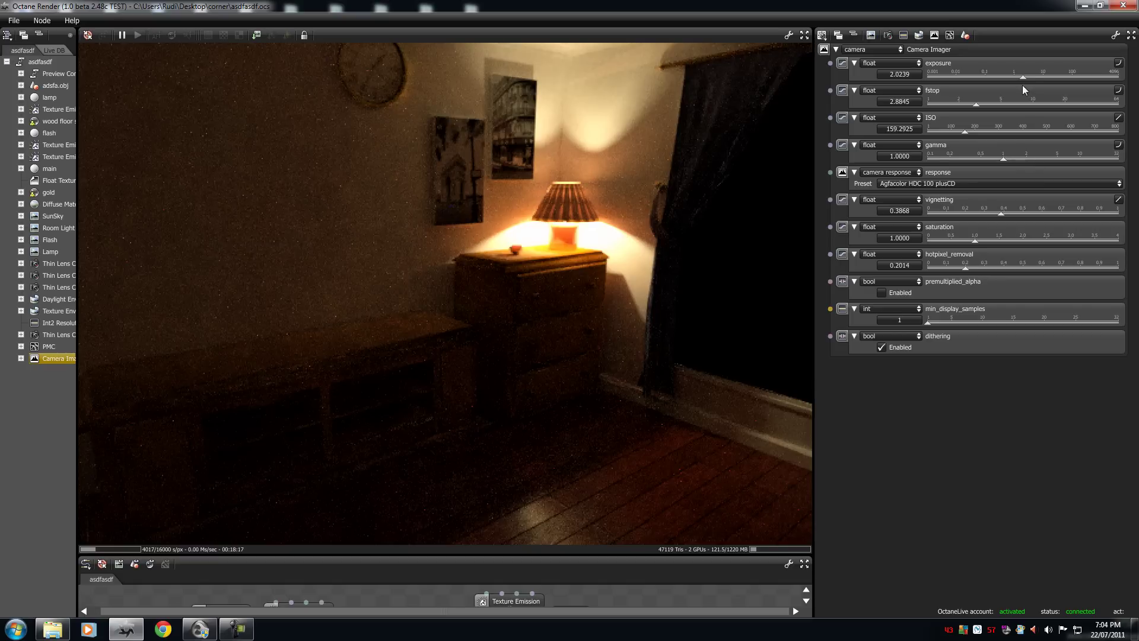
# Raise the Camera Imager exposure to about 4.11 and ease saturation down to about 0.79.
pyautogui.moveTo(1023, 77)
pyautogui.mouseDown()
pyautogui.moveTo(1047, 73)
pyautogui.moveTo(1038, 73)
pyautogui.mouseUp()
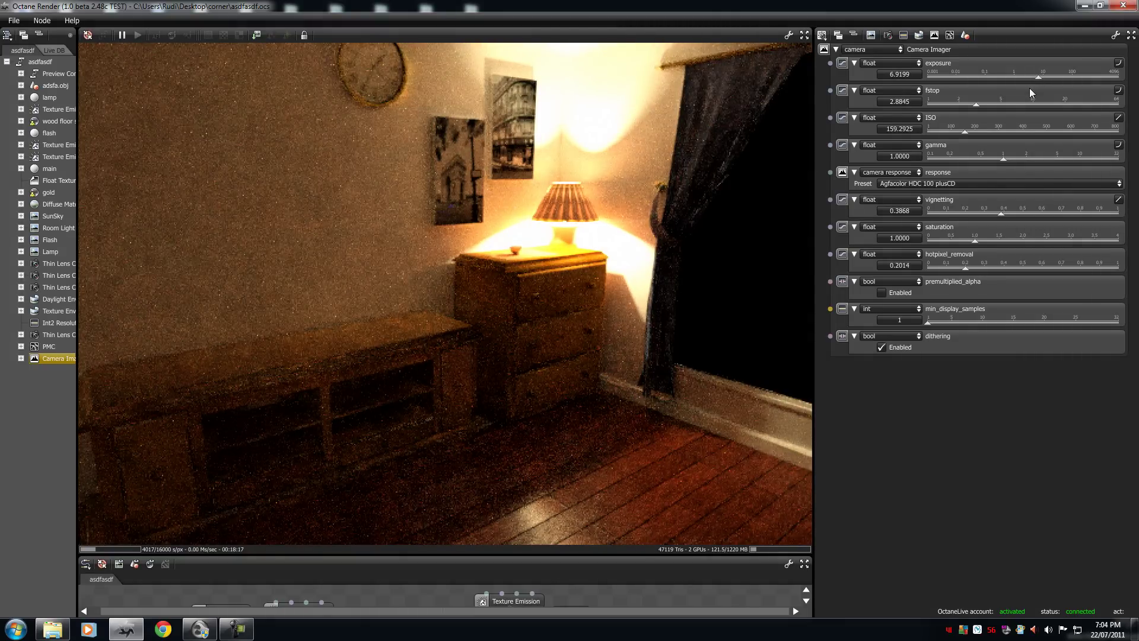
pyautogui.moveTo(1036, 78)
pyautogui.mouseDown()
pyautogui.moveTo(1020, 76)
pyautogui.moveTo(1032, 73)
pyautogui.mouseUp()
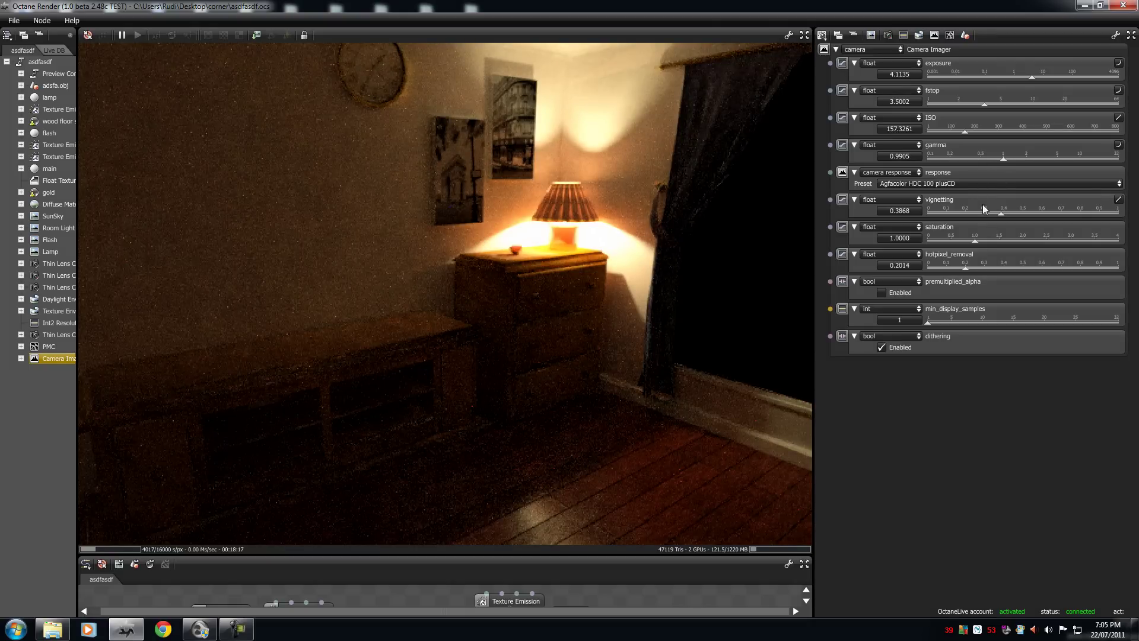
pyautogui.moveTo(975, 240); pyautogui.dragTo(964, 241)
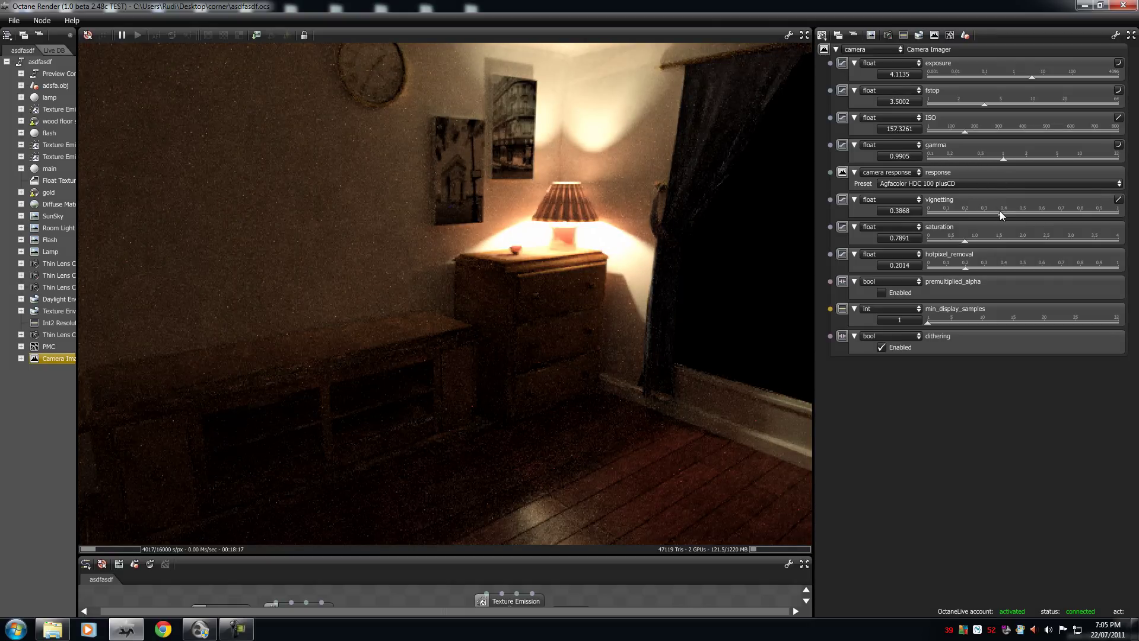
# Set vignetting to 0.48, saturation to 0.99 and hot pixel removal to 0.13.
pyautogui.moveTo(999, 212)
pyautogui.mouseDown()
pyautogui.moveTo(1119, 214)
pyautogui.moveTo(1019, 217)
pyautogui.mouseUp()
pyautogui.moveTo(964, 244); pyautogui.dragTo(711, 232)
pyautogui.moveTo(928, 236)
pyautogui.mouseDown()
pyautogui.moveTo(976, 246)
pyautogui.moveTo(1023, 275)
pyautogui.moveTo(956, 277)
pyautogui.moveTo(1005, 276)
pyautogui.moveTo(968, 288)
pyautogui.moveTo(988, 283)
pyautogui.moveTo(978, 274)
pyautogui.moveTo(1016, 275)
pyautogui.moveTo(969, 282)
pyautogui.moveTo(1136, 289)
pyautogui.moveTo(917, 254)
pyautogui.mouseUp()
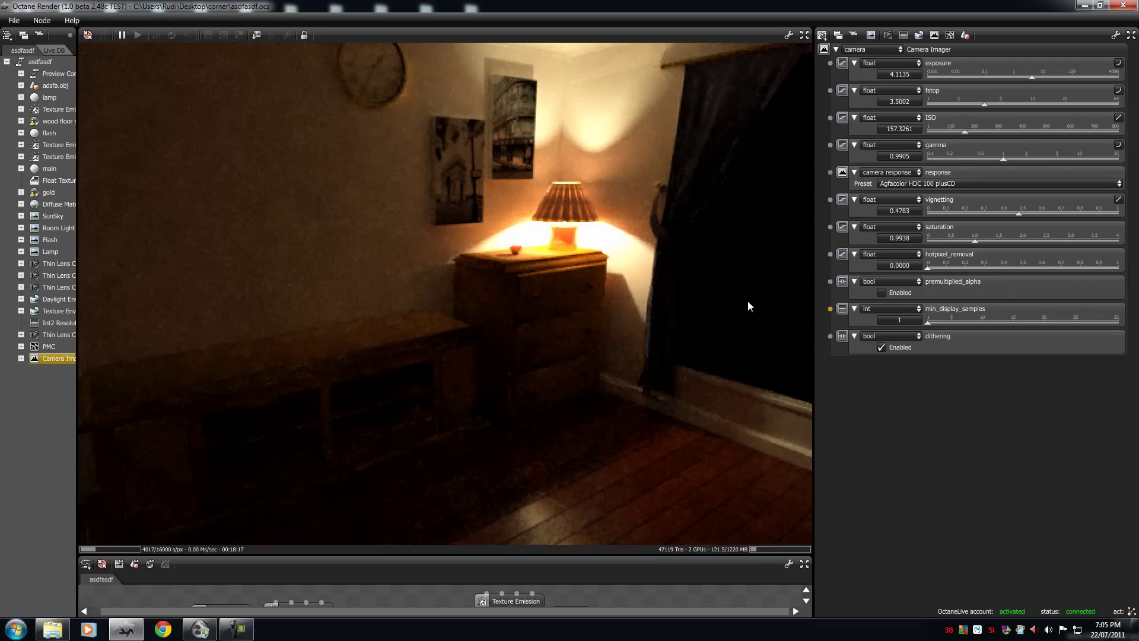
pyautogui.moveTo(749, 306); pyautogui.dragTo(952, 290)
# Try the Agfacolor Futura 400CD, Futura II 400CD and HDC 400 plusCD responses.
pyautogui.click(913, 185)
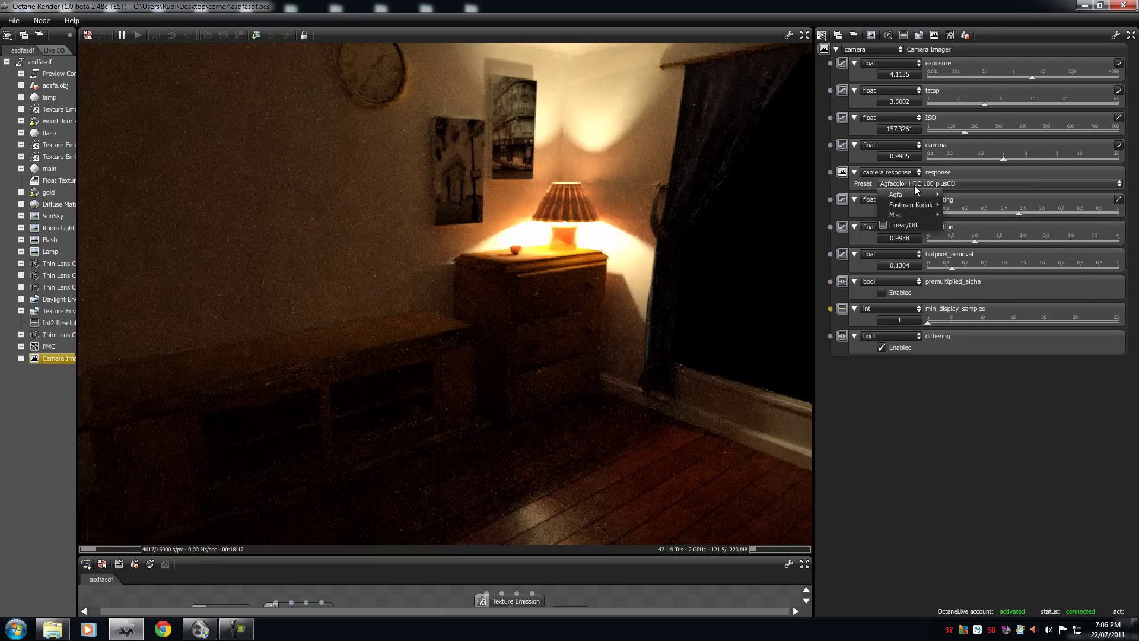
pyautogui.moveTo(912, 194)
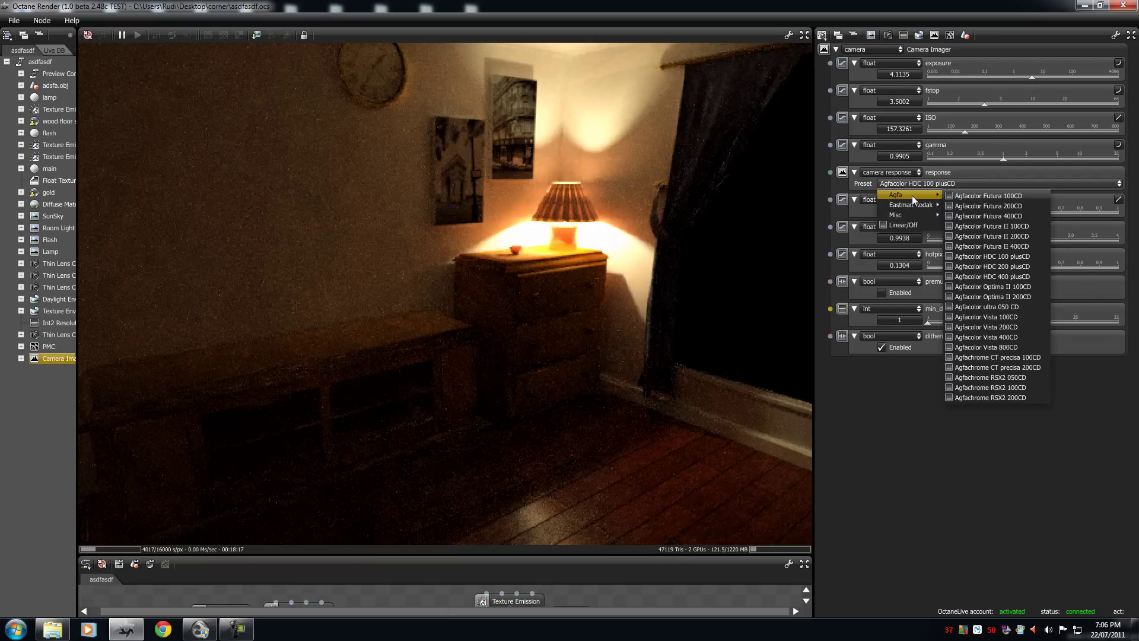
pyautogui.click(971, 216)
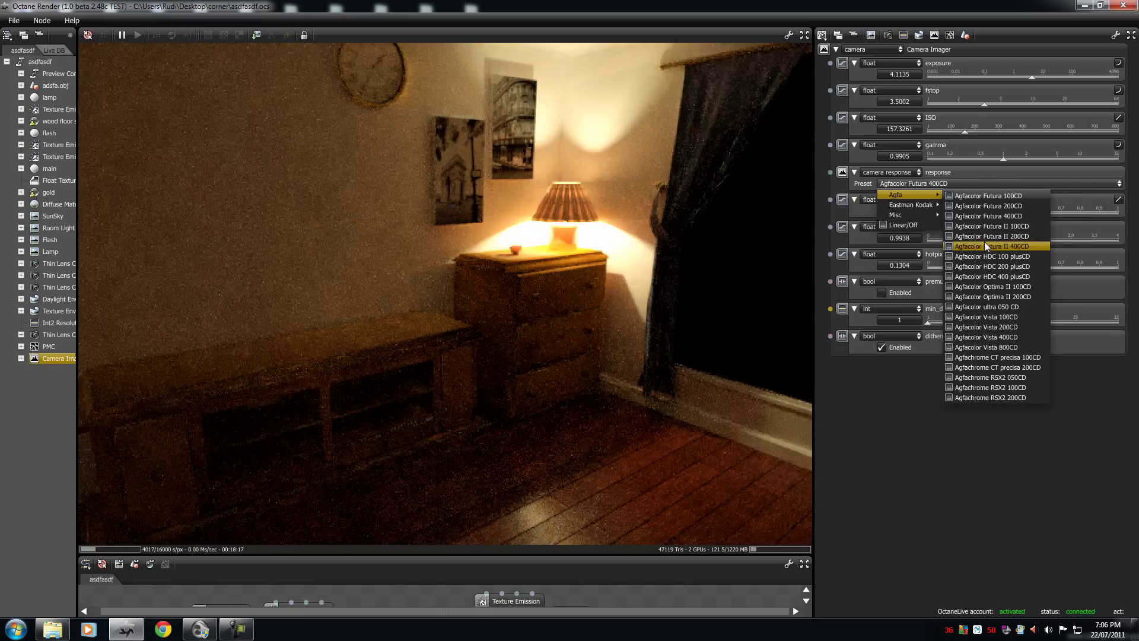
pyautogui.click(985, 245)
pyautogui.click(961, 183)
pyautogui.moveTo(923, 198)
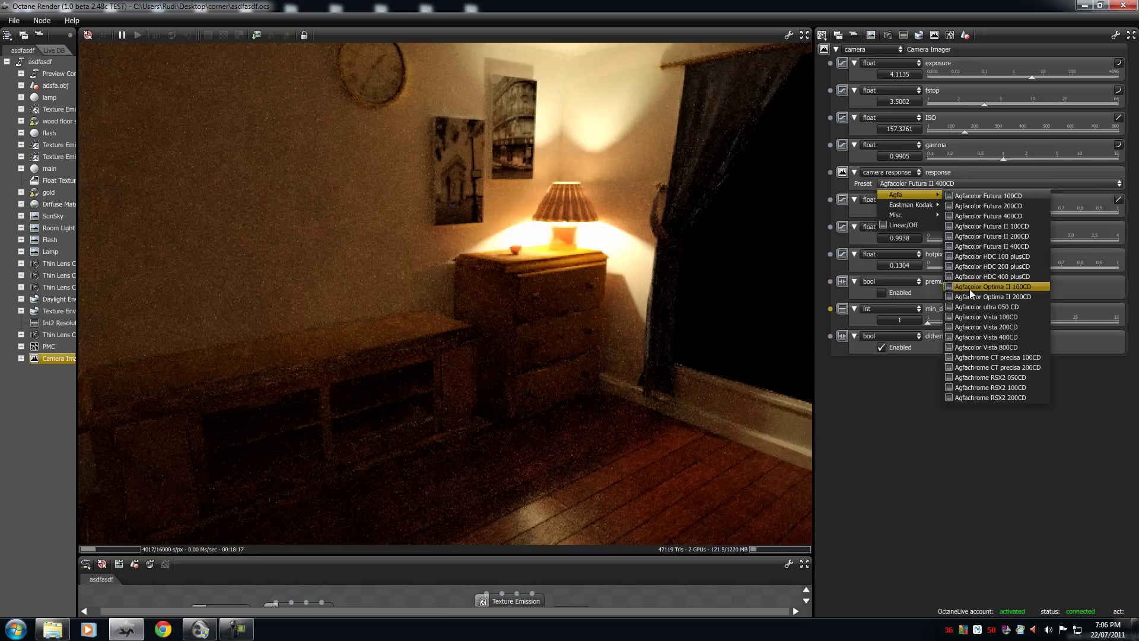
pyautogui.click(971, 277)
# Try the Agfacolor ultra 050 CD and Vista 400CD film responses.
pyautogui.click(948, 185)
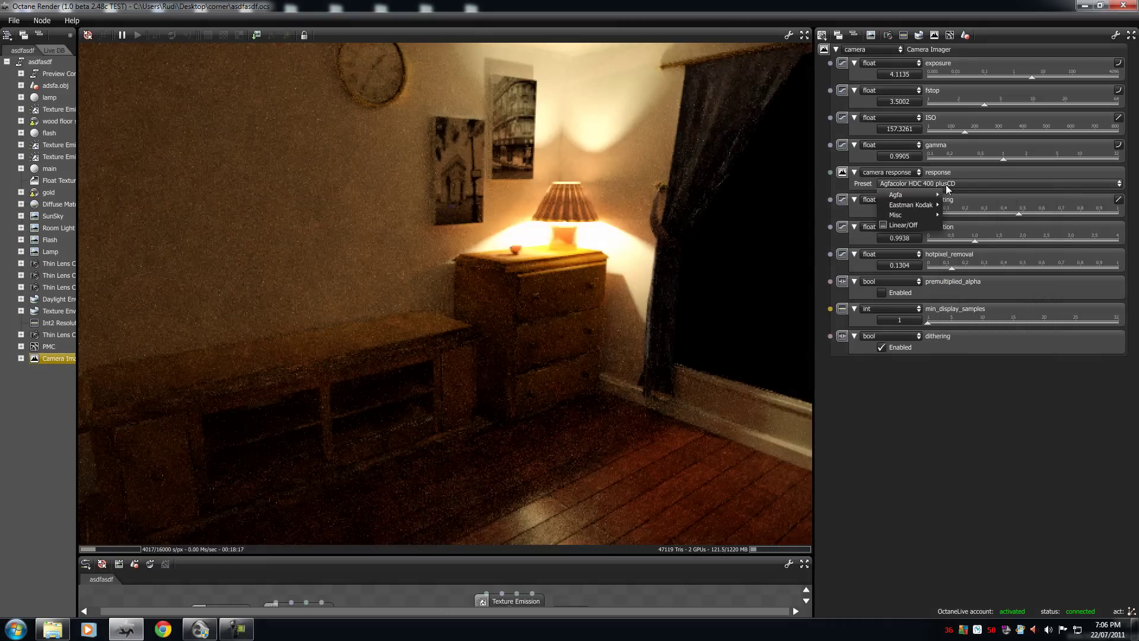
pyautogui.moveTo(940, 198)
pyautogui.click(990, 304)
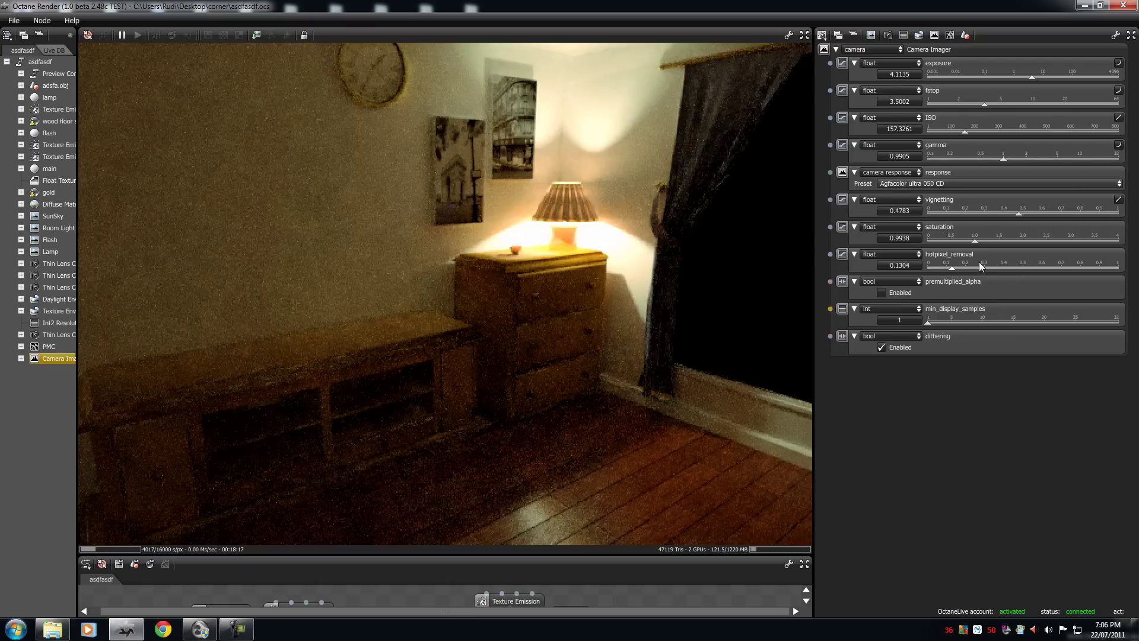
pyautogui.click(956, 183)
pyautogui.moveTo(926, 196)
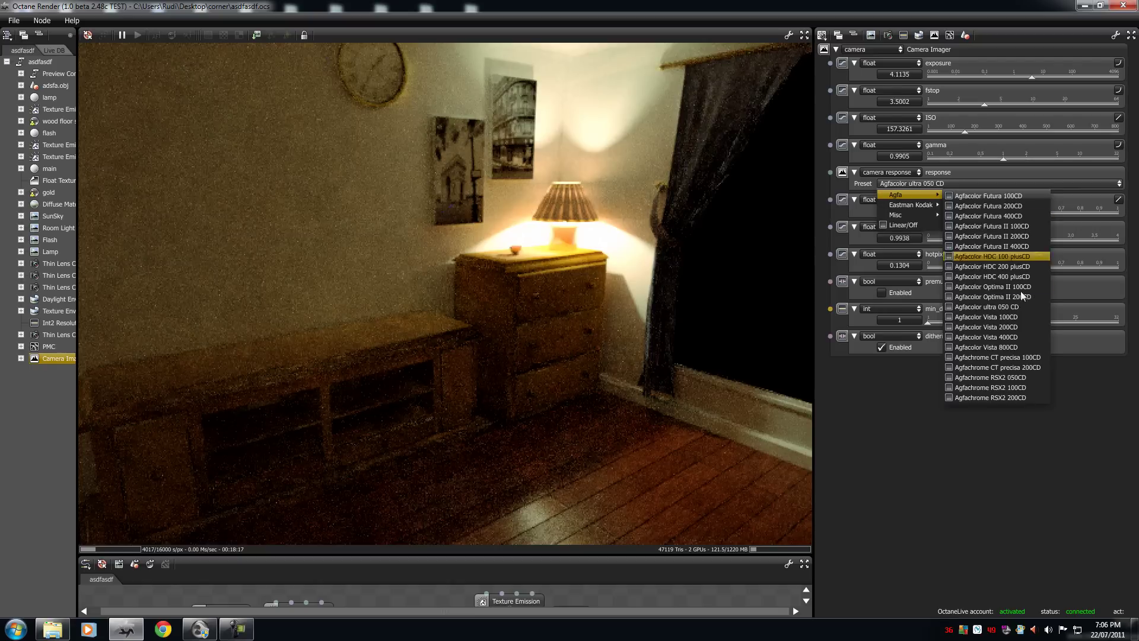
pyautogui.click(1017, 335)
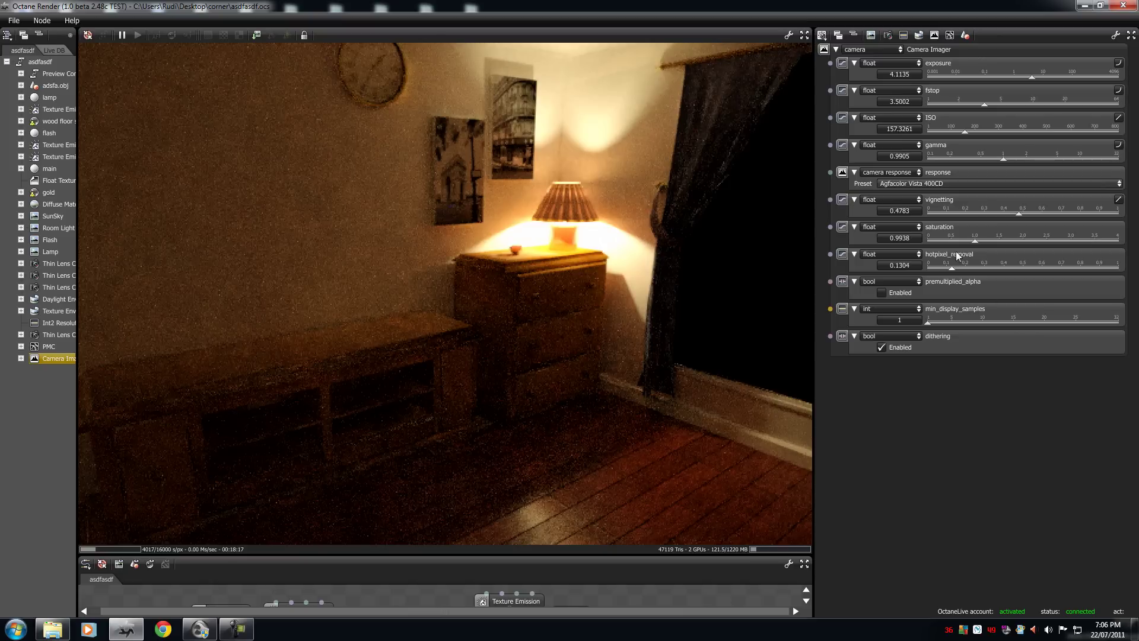
# Try the Agfachrome CT precisa 100CD and 200CD film responses.
pyautogui.click(928, 183)
pyautogui.moveTo(916, 194)
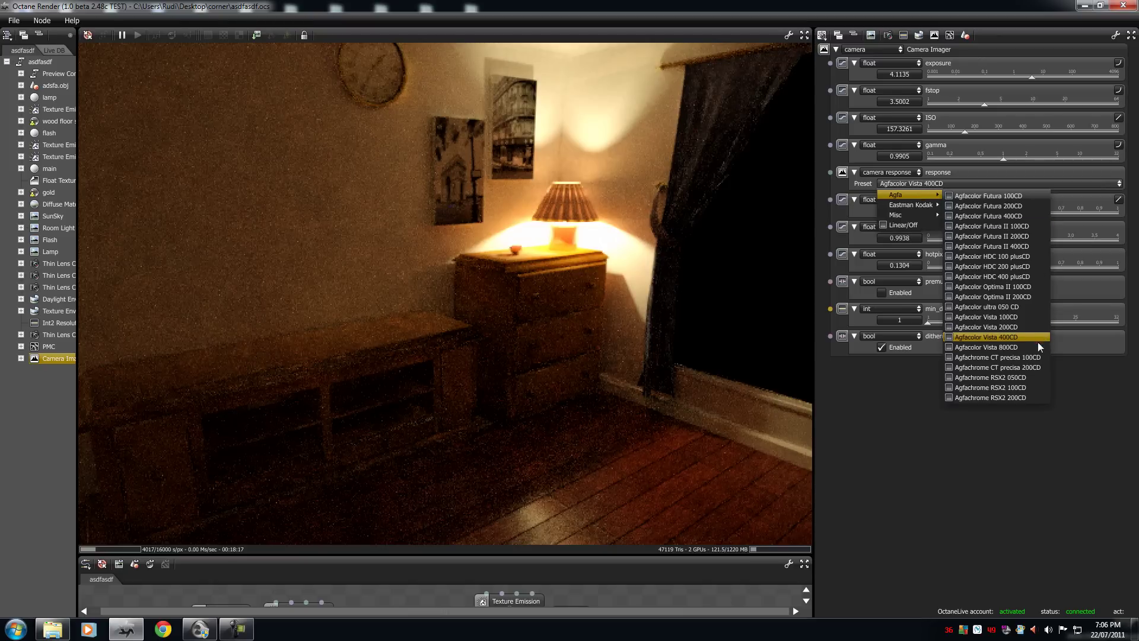
pyautogui.click(1033, 356)
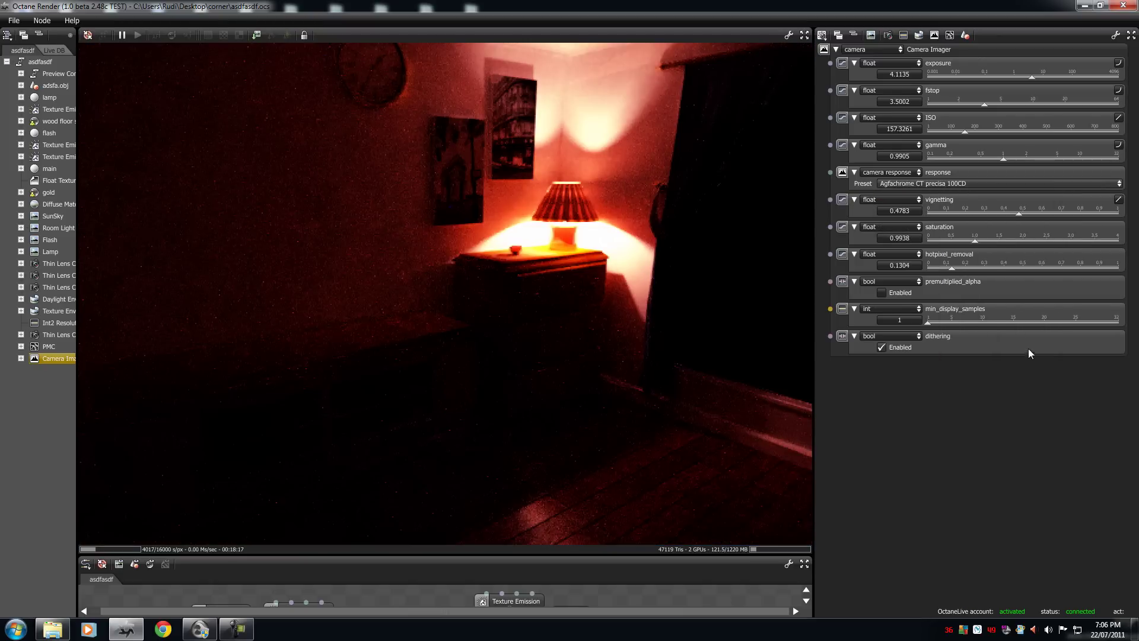
pyautogui.click(955, 184)
pyautogui.moveTo(931, 195)
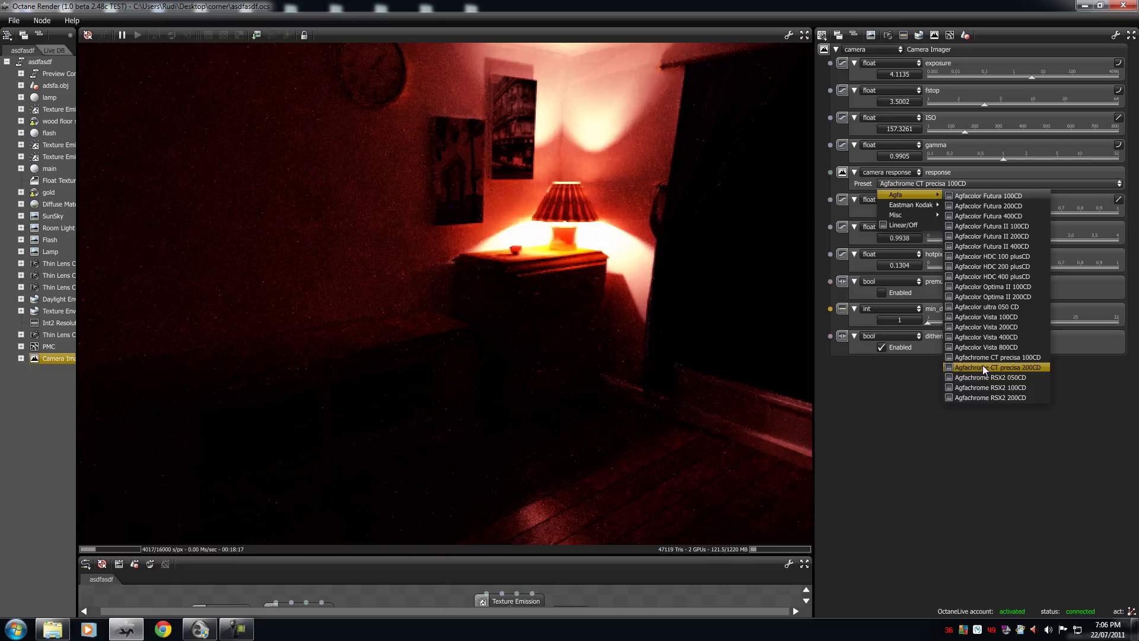
pyautogui.click(982, 365)
# Try Agfachrome RSX2 050CD, then settle on Agfachrome RSX2 200CD.
pyautogui.click(938, 183)
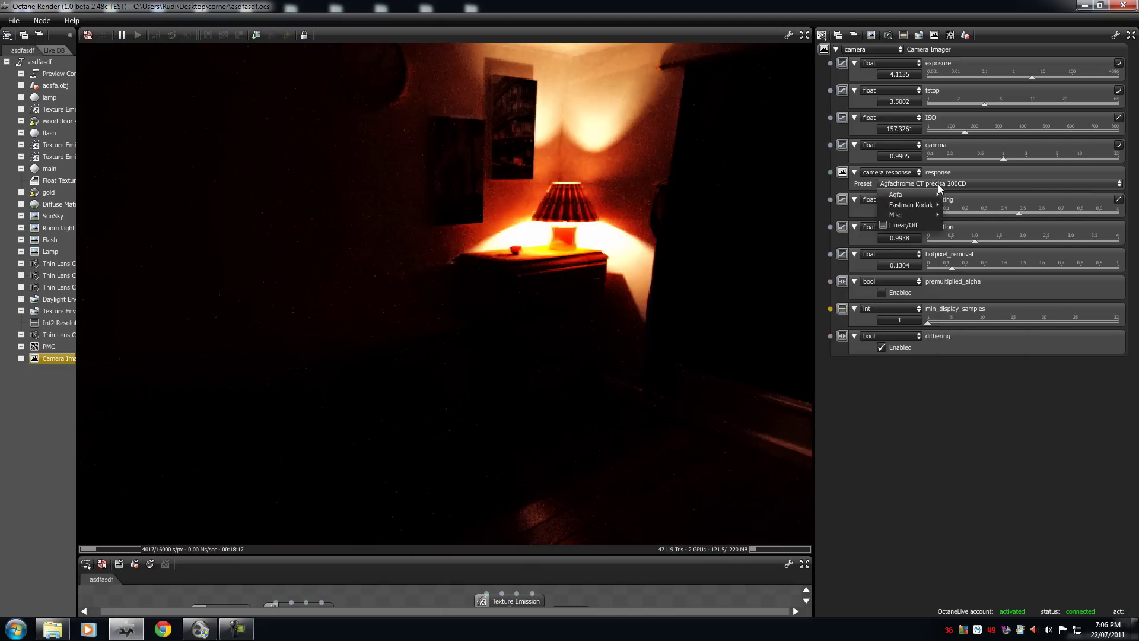
pyautogui.moveTo(923, 198)
pyautogui.click(977, 374)
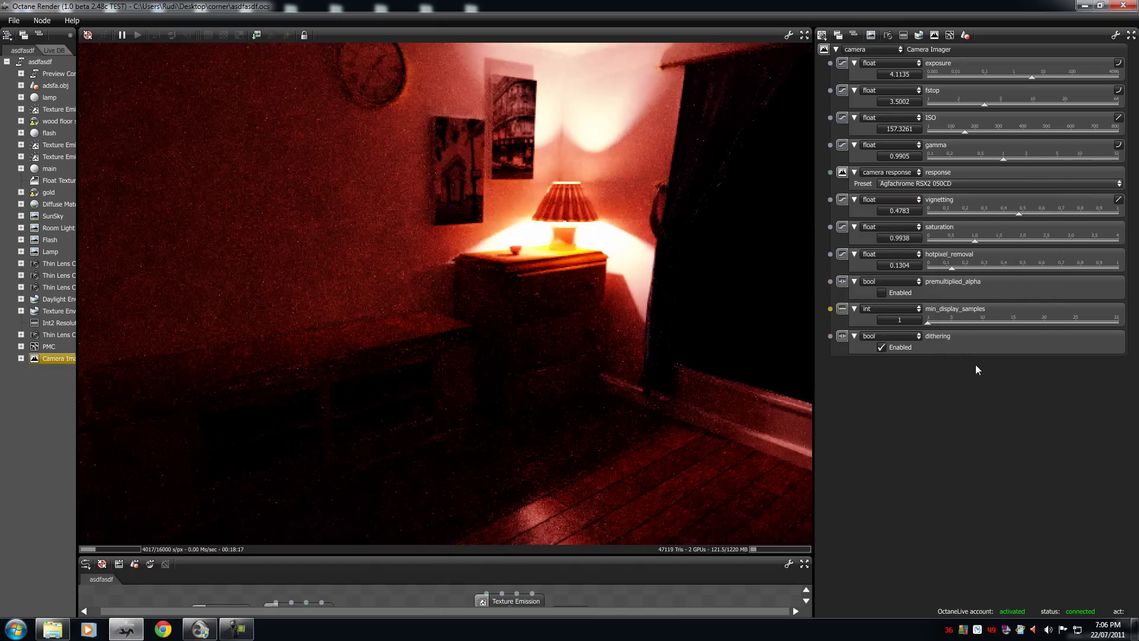
pyautogui.click(935, 184)
pyautogui.moveTo(936, 195)
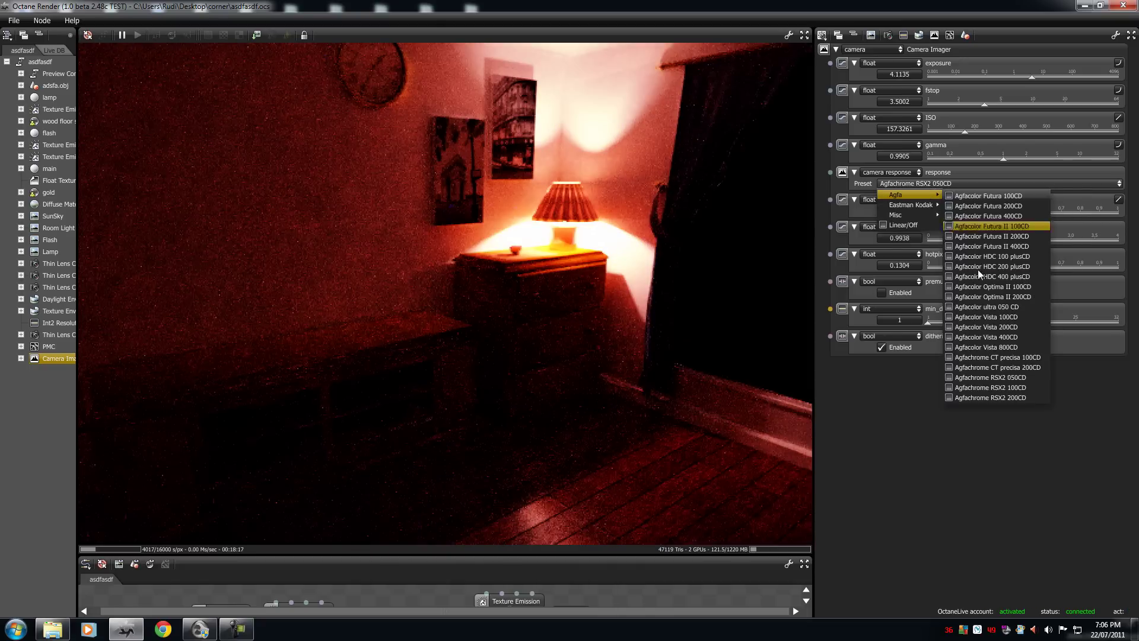
pyautogui.click(1030, 397)
pyautogui.click(948, 184)
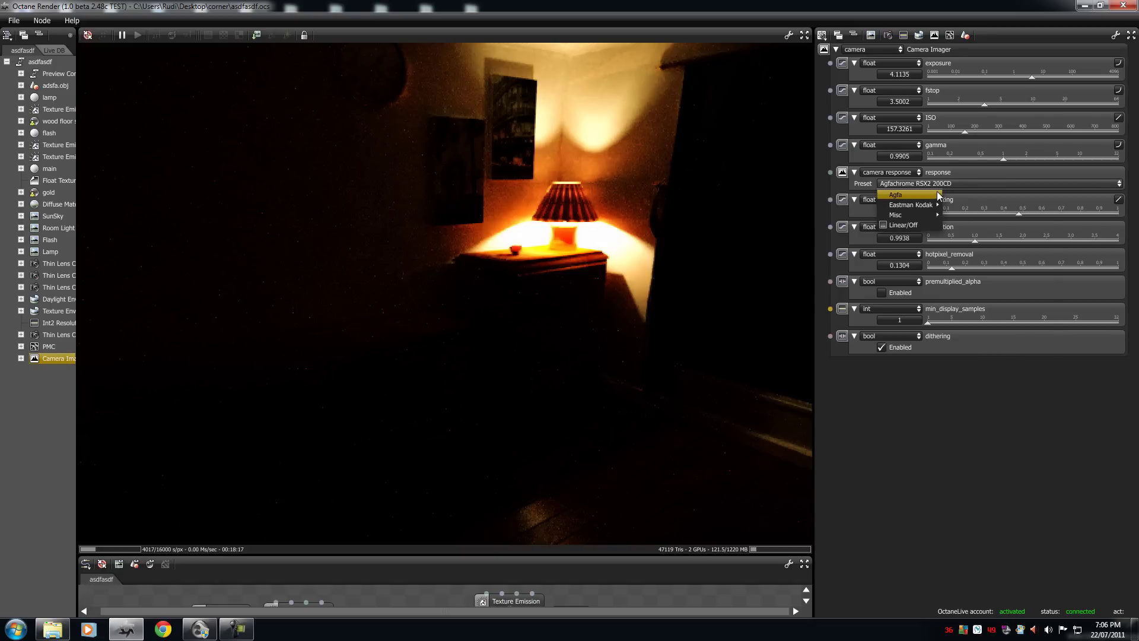
pyautogui.moveTo(935, 193)
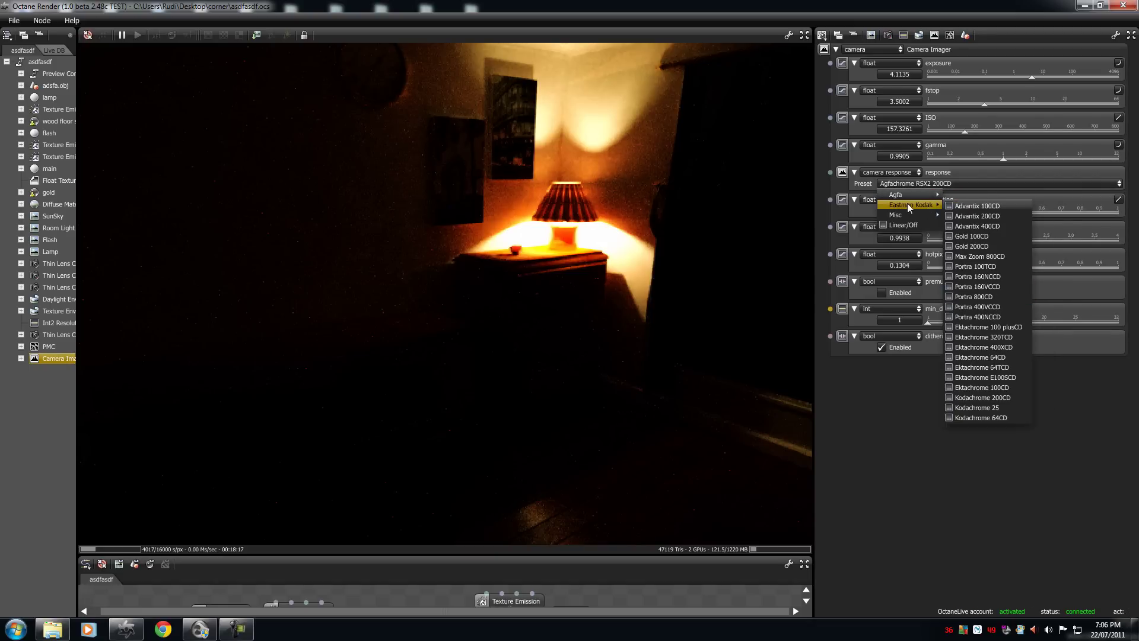
# Try the Kodak Advantix 400CD, Gold 100CD and Gold 200CD film responses.
pyautogui.click(976, 225)
pyautogui.click(941, 185)
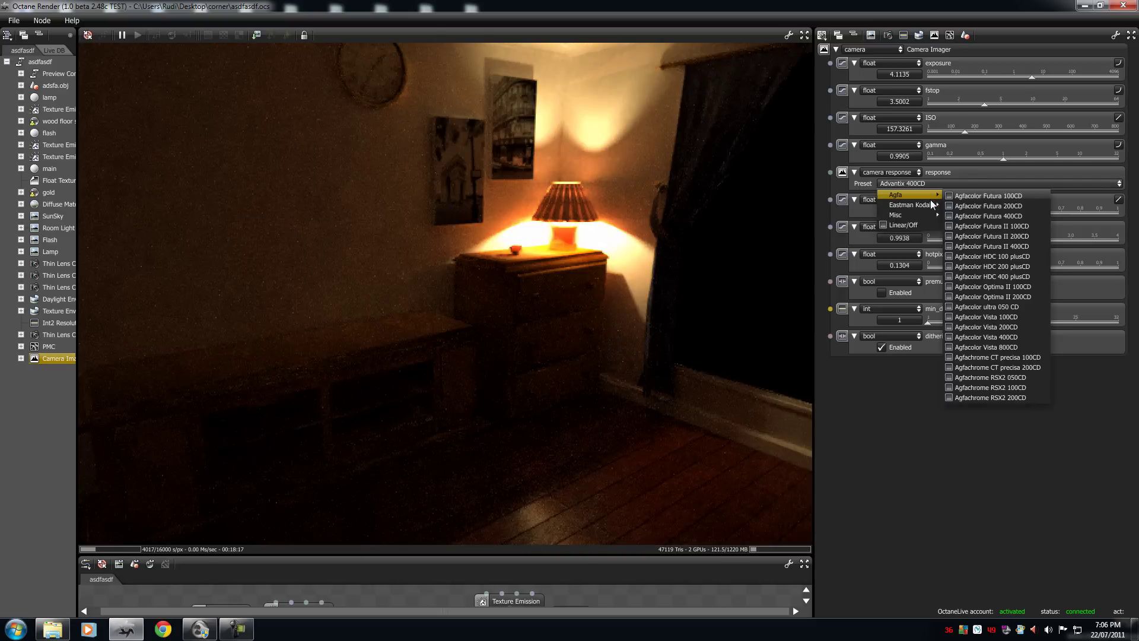
pyautogui.moveTo(931, 204)
pyautogui.click(972, 236)
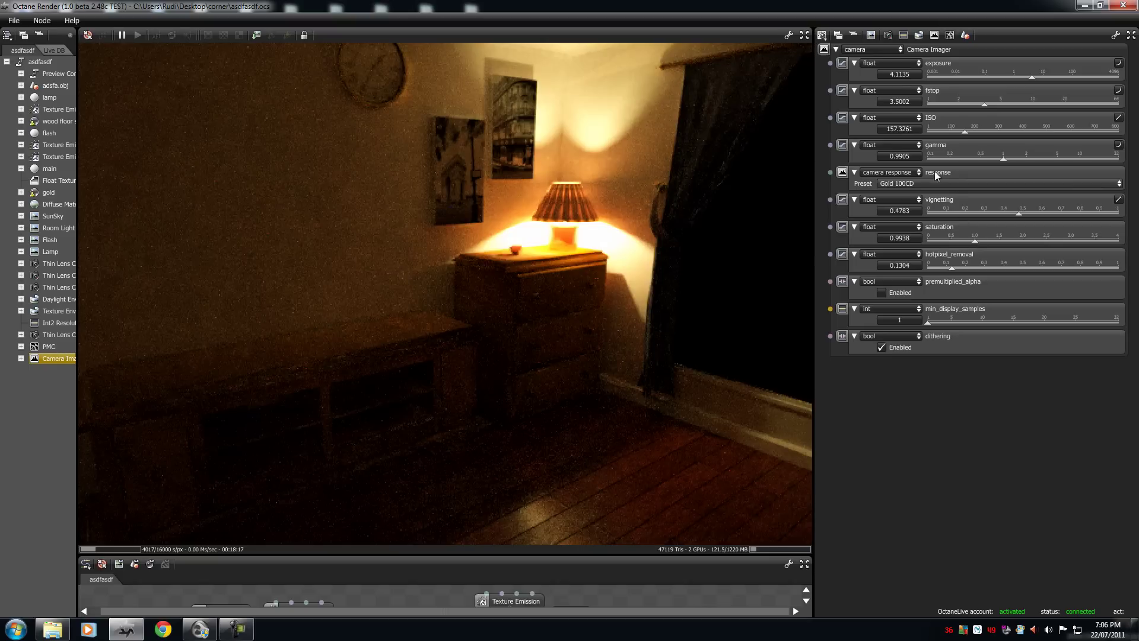
pyautogui.click(929, 184)
pyautogui.moveTo(927, 204)
pyautogui.click(969, 244)
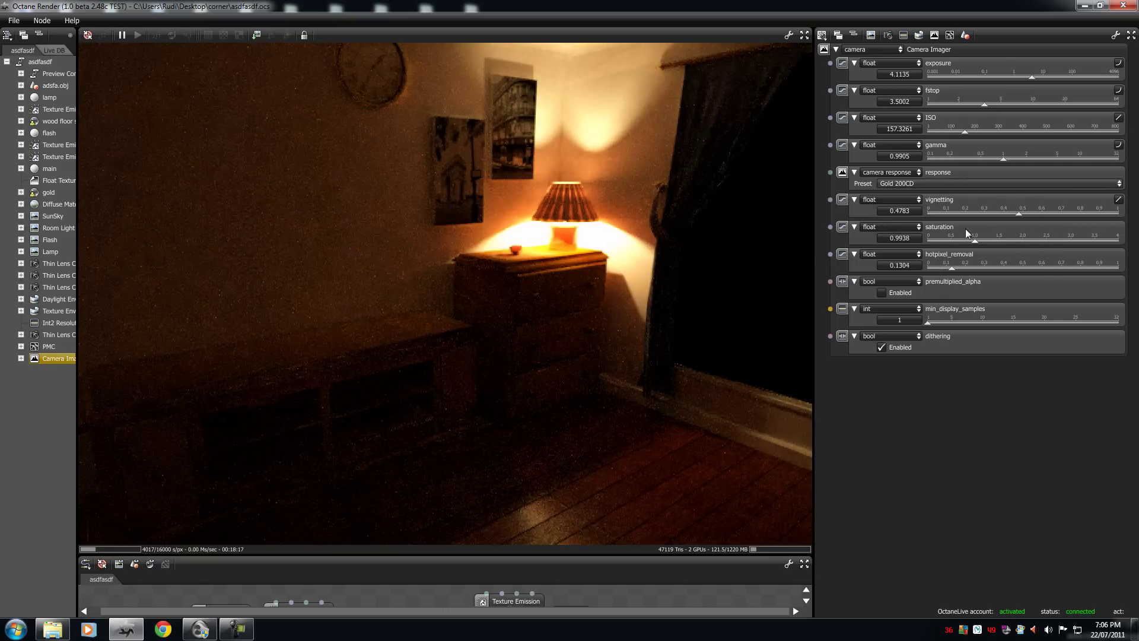
# Try the Kodak Max Zoom 800CD, Portra 100TCD and Portra 400NCCD responses.
pyautogui.click(949, 185)
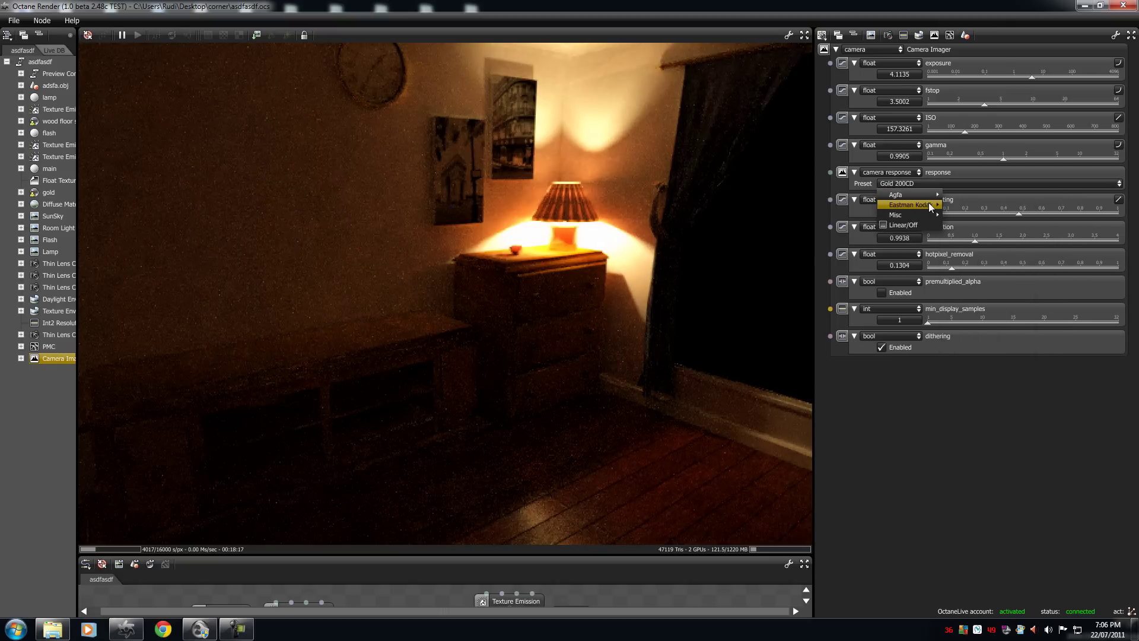
pyautogui.moveTo(927, 204)
pyautogui.click(975, 258)
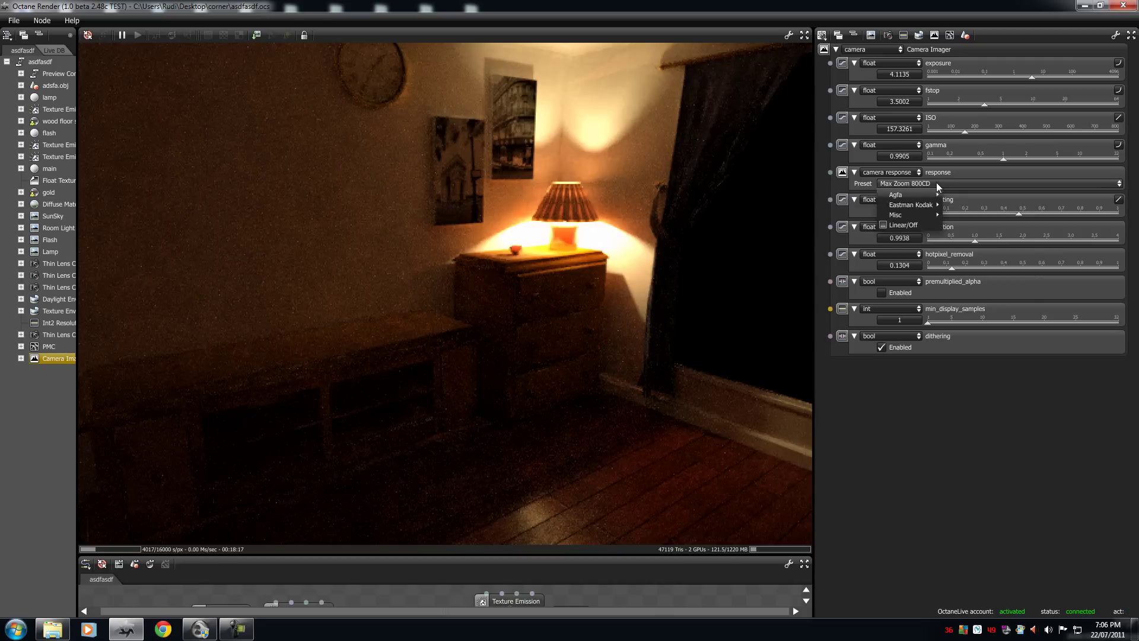
pyautogui.moveTo(919, 208)
pyautogui.click(986, 270)
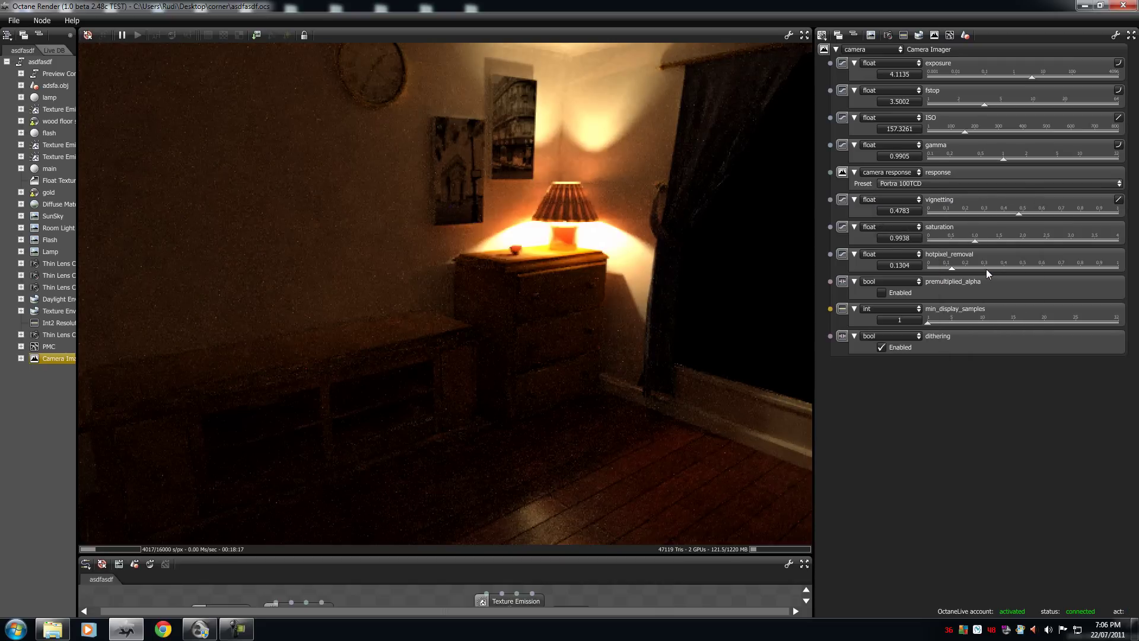
pyautogui.click(942, 184)
pyautogui.moveTo(916, 205)
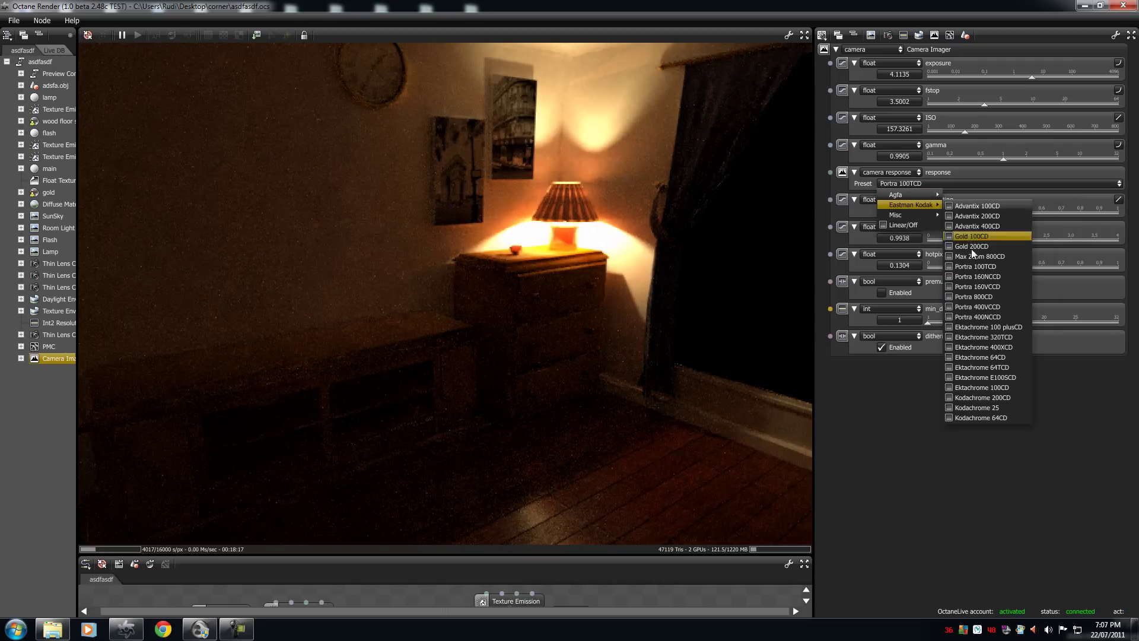
pyautogui.click(976, 316)
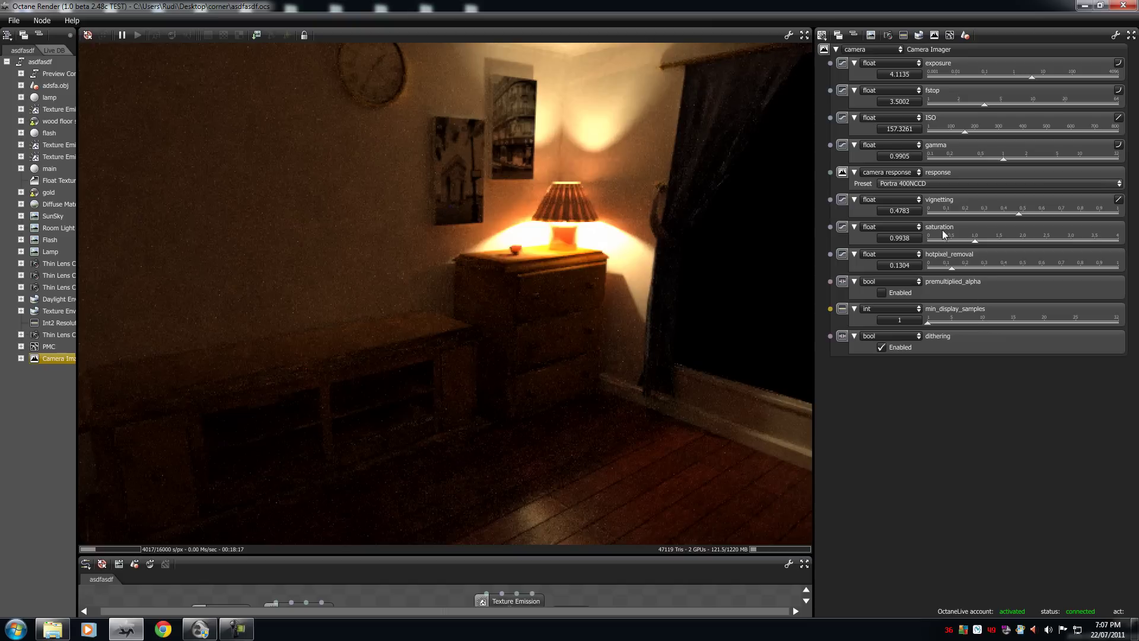
# Try Ektachrome 100 plusCD and Ektachrome 64CD, ending on Kodachrome 64CD.
pyautogui.click(932, 184)
pyautogui.moveTo(927, 204)
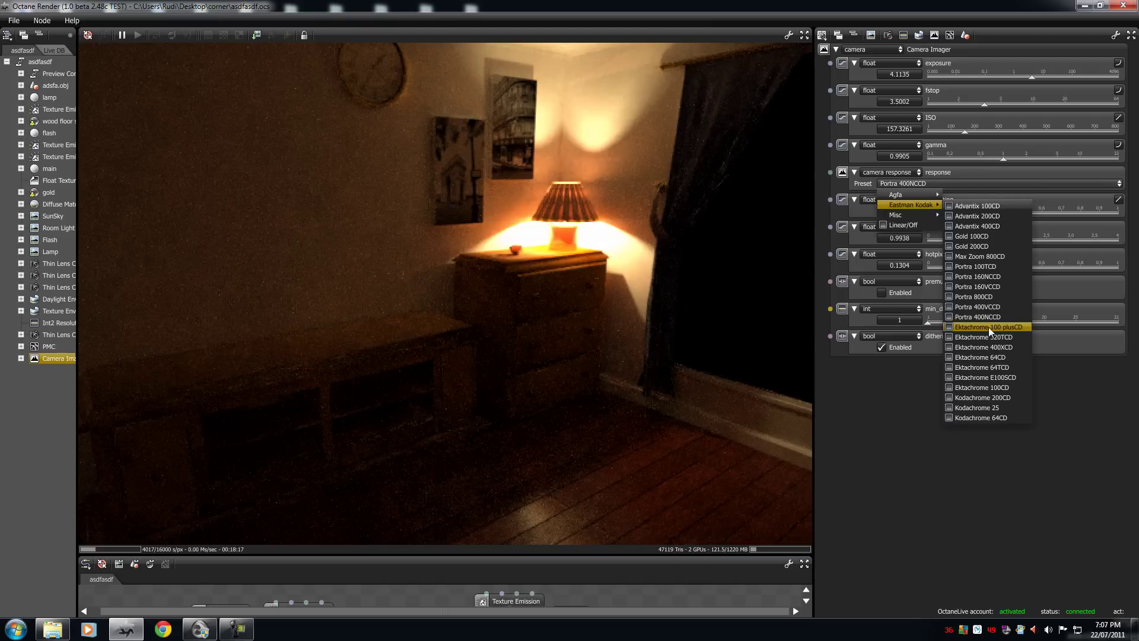
pyautogui.click(988, 326)
pyautogui.click(941, 184)
pyautogui.moveTo(927, 204)
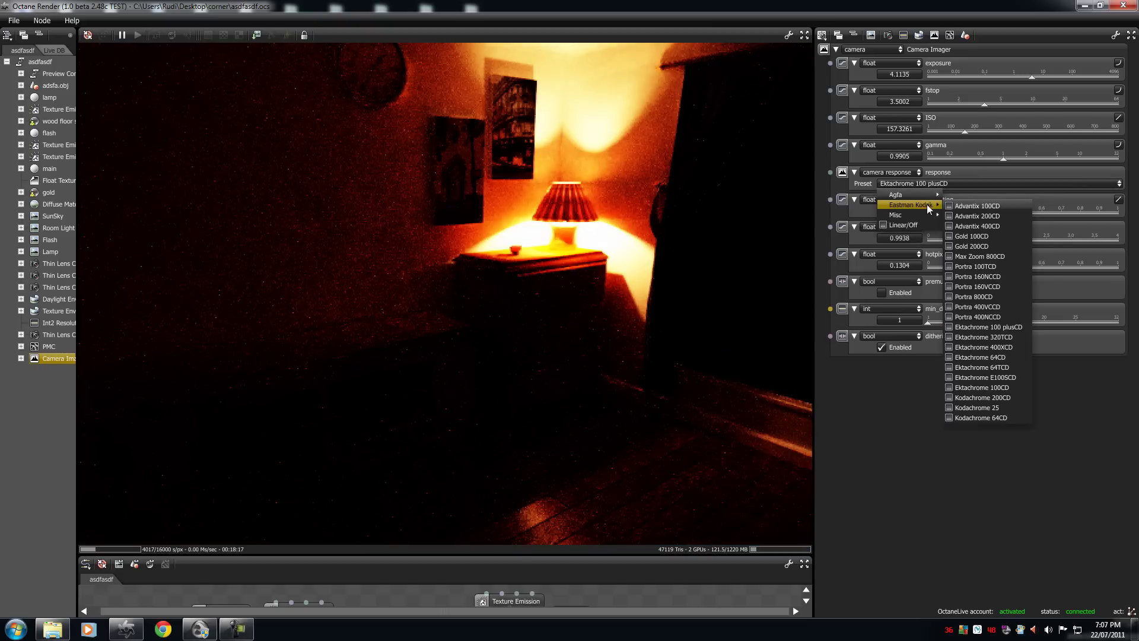
pyautogui.click(988, 357)
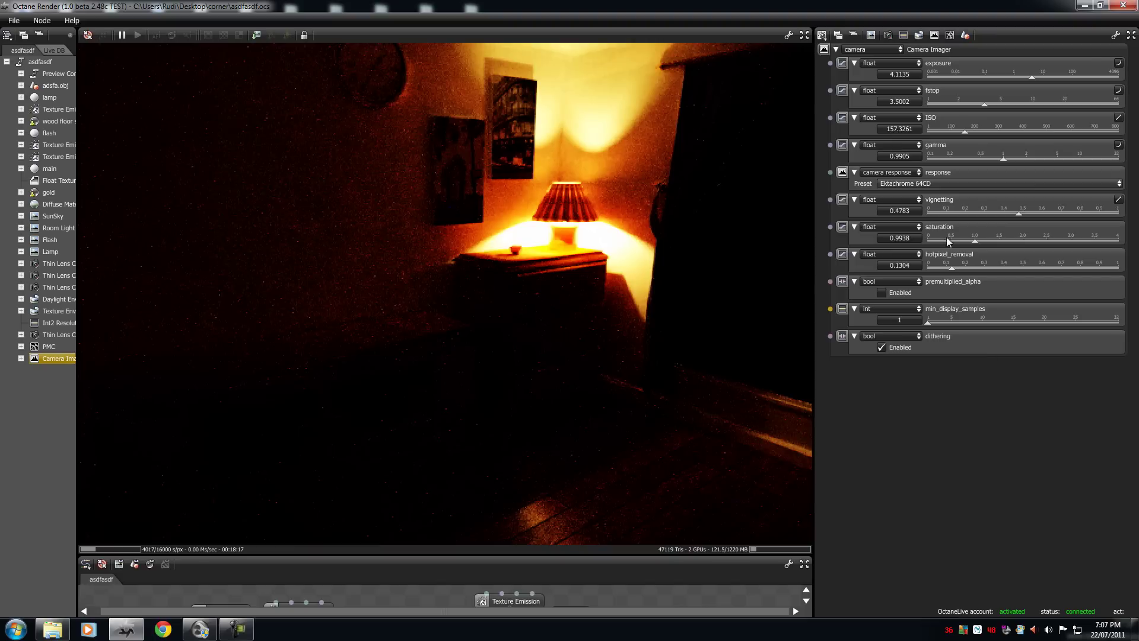
pyautogui.click(936, 187)
pyautogui.moveTo(926, 206)
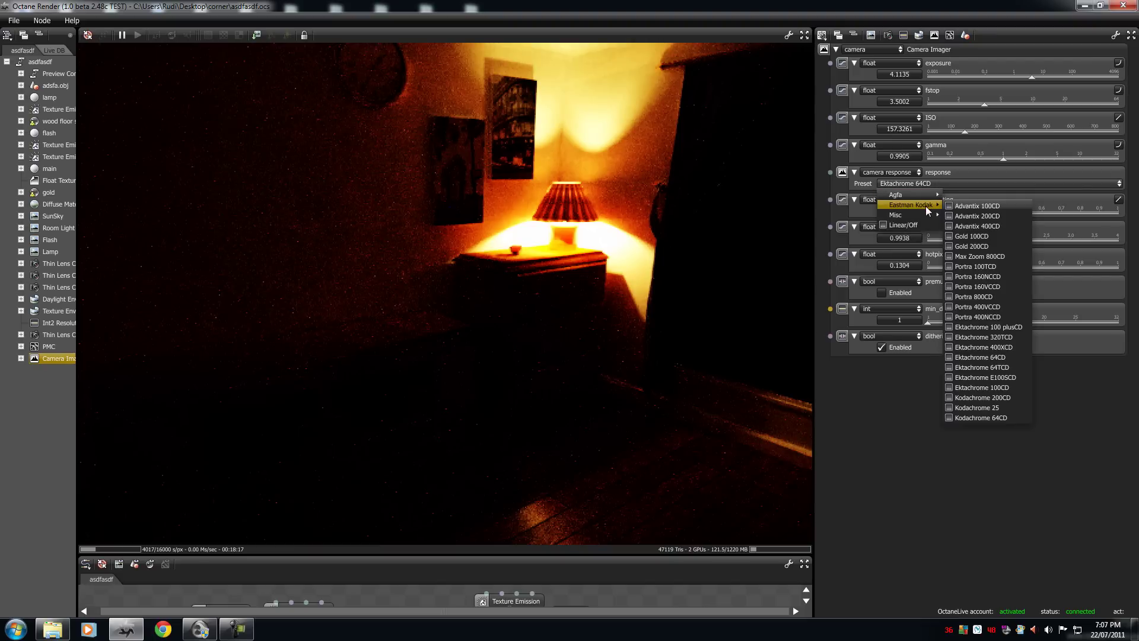
pyautogui.click(991, 417)
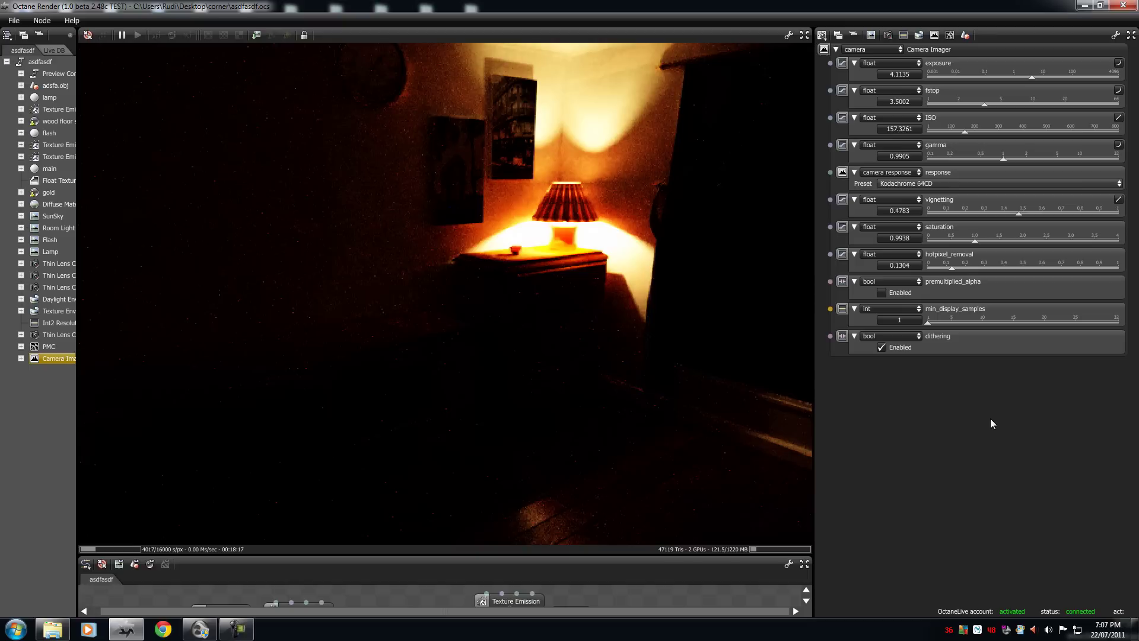
# Try the F125CD, F250CD and F400CD film responses.
pyautogui.click(886, 182)
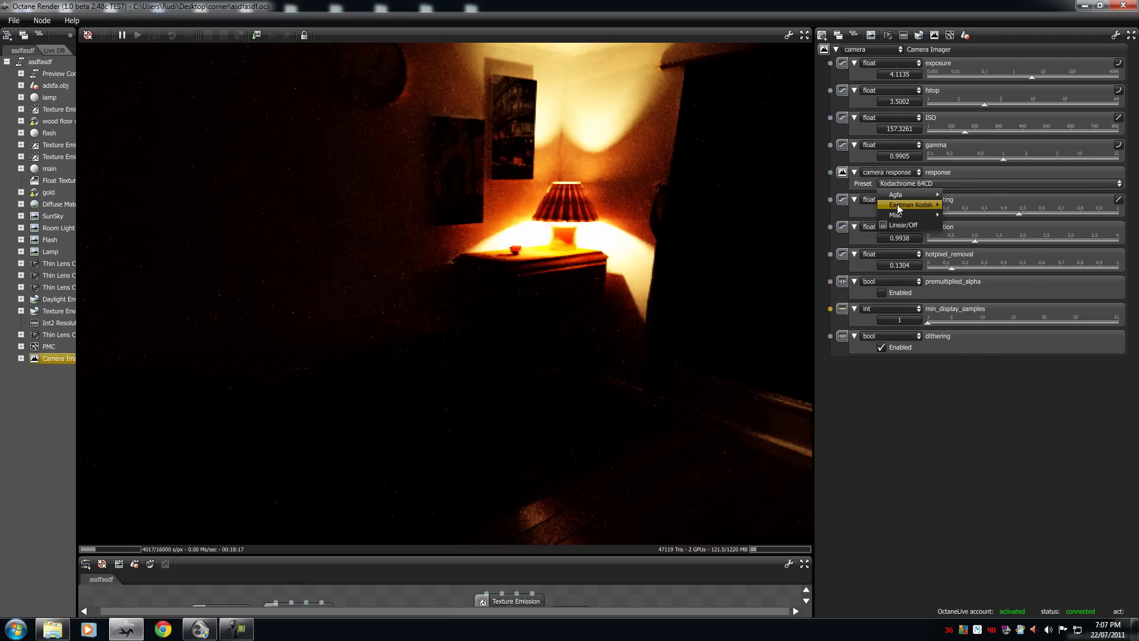
pyautogui.moveTo(896, 204)
pyautogui.moveTo(927, 214)
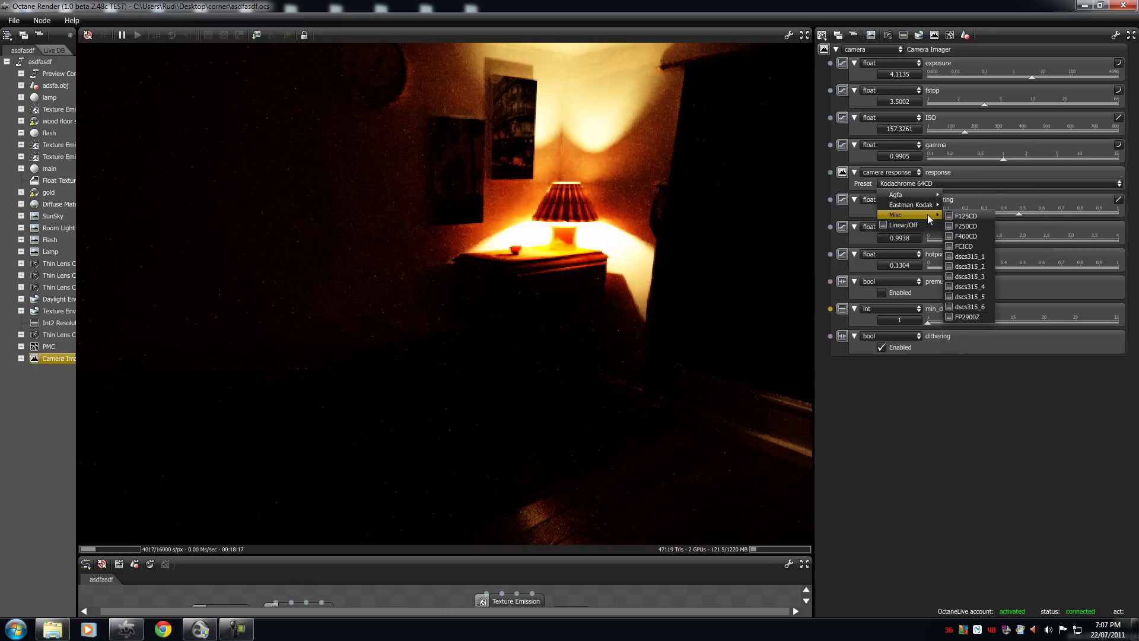
pyautogui.click(972, 219)
pyautogui.click(944, 183)
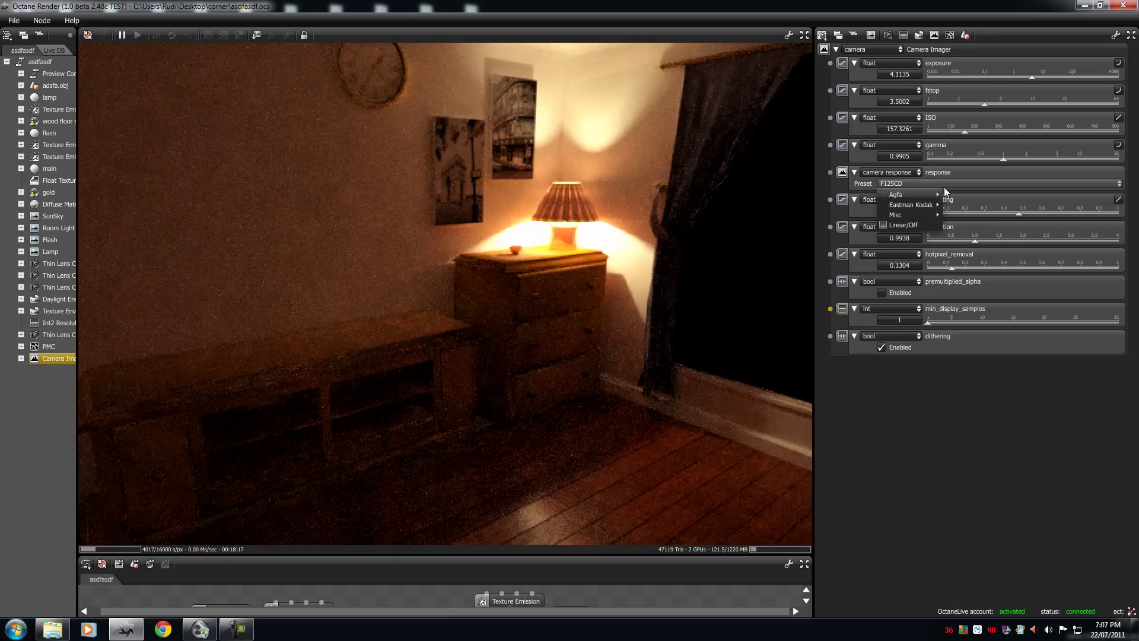
pyautogui.moveTo(927, 215)
pyautogui.click(962, 228)
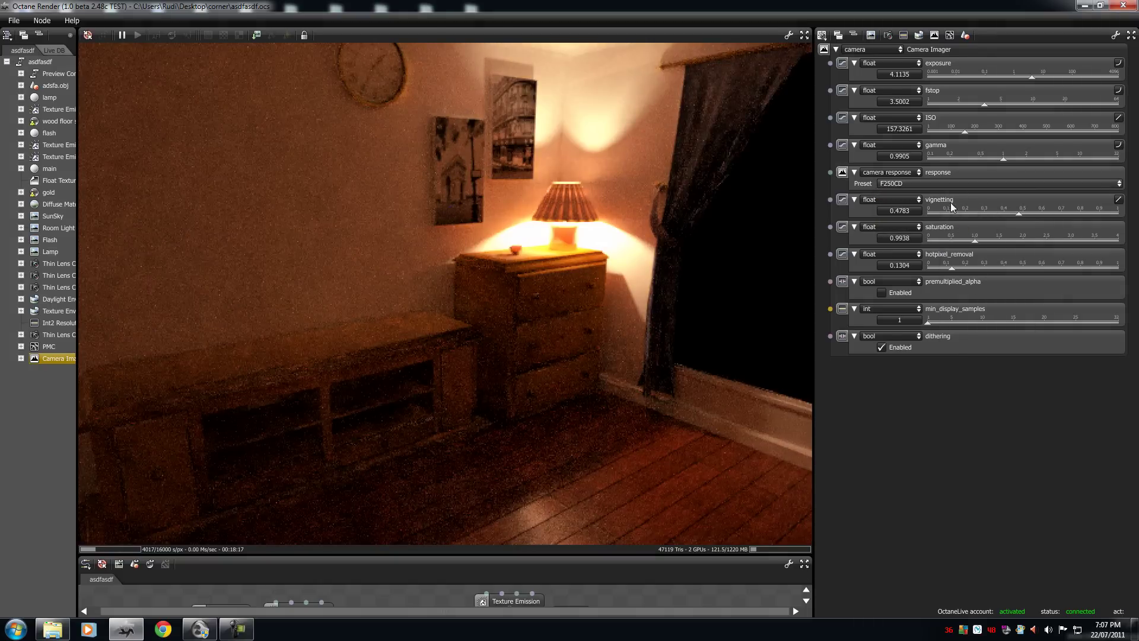
pyautogui.click(944, 183)
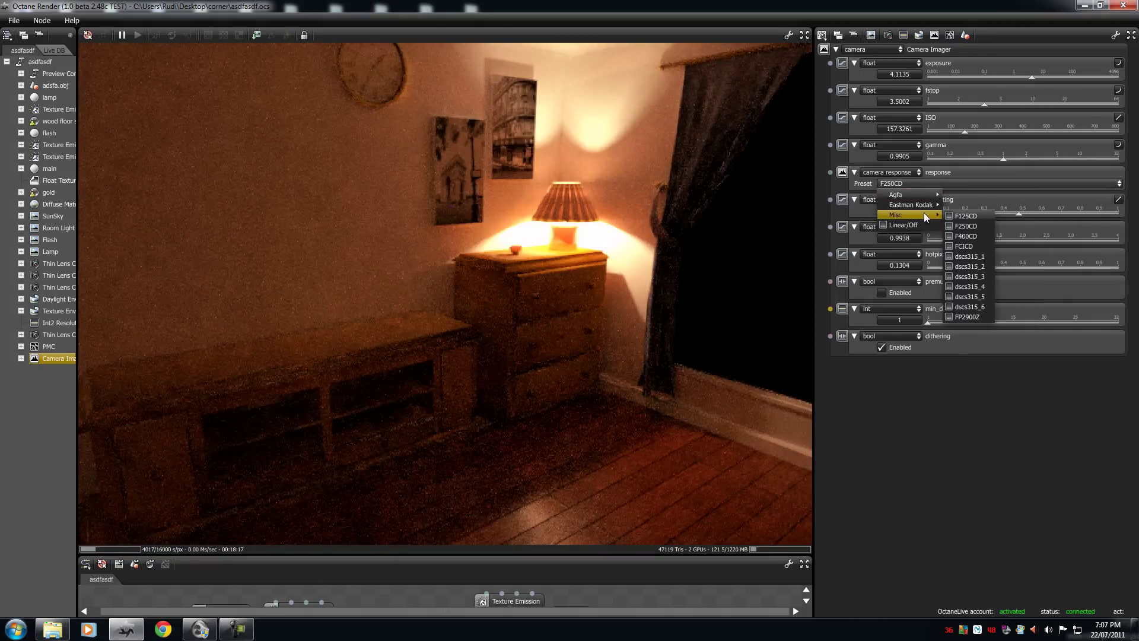
pyautogui.click(972, 237)
# Try the dscs315_1, dscs315_2 and dscs315_4 camera responses.
pyautogui.click(949, 180)
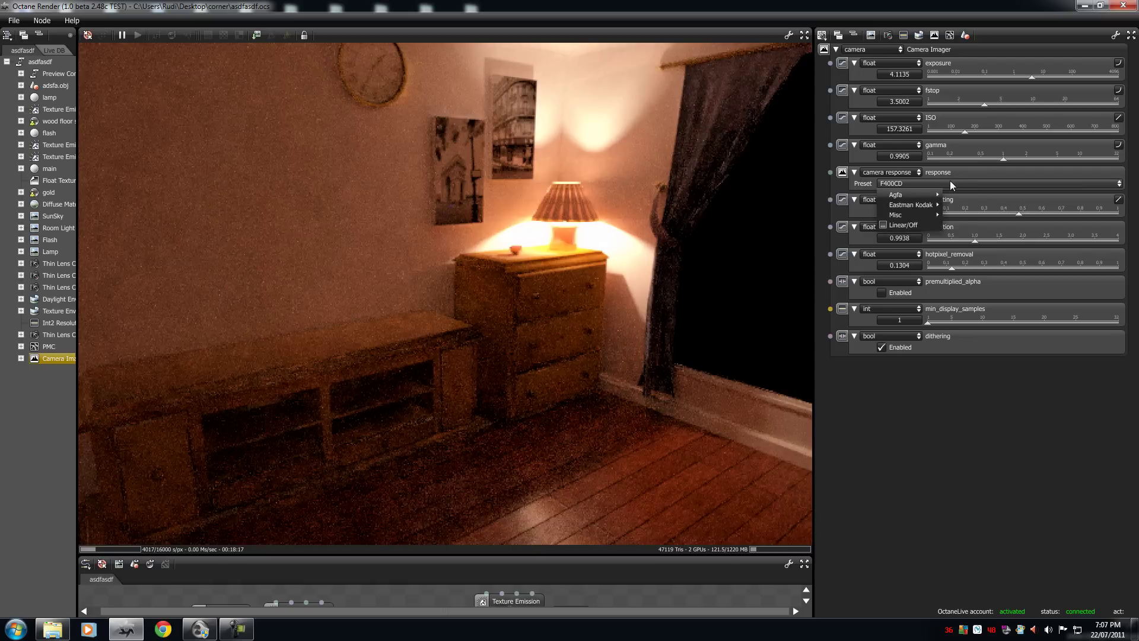
pyautogui.moveTo(899, 215)
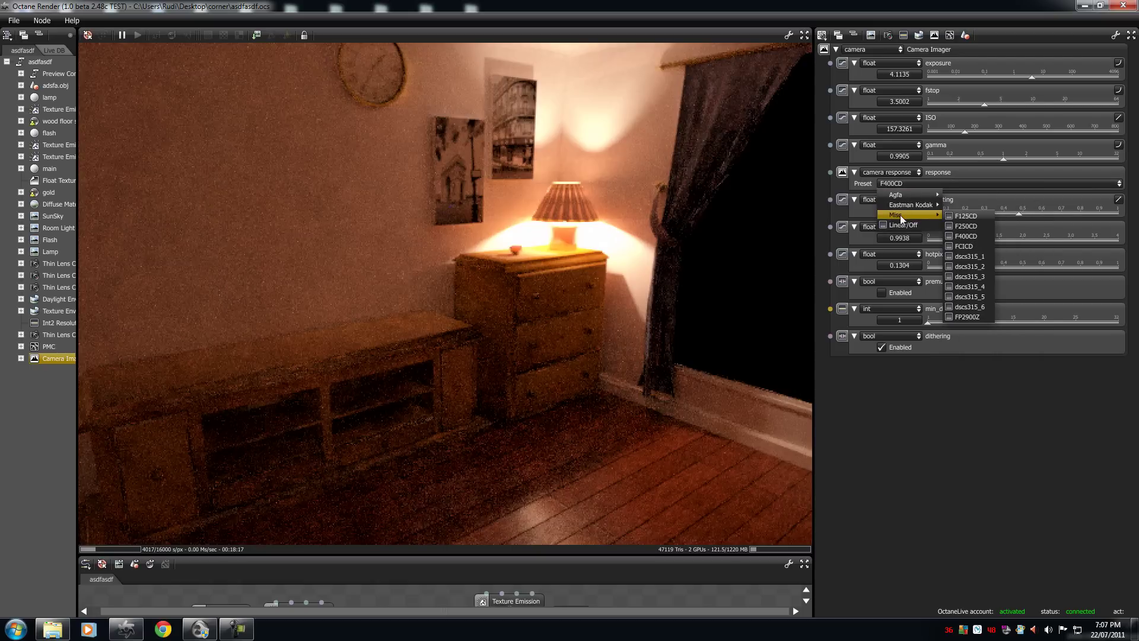
pyautogui.click(972, 257)
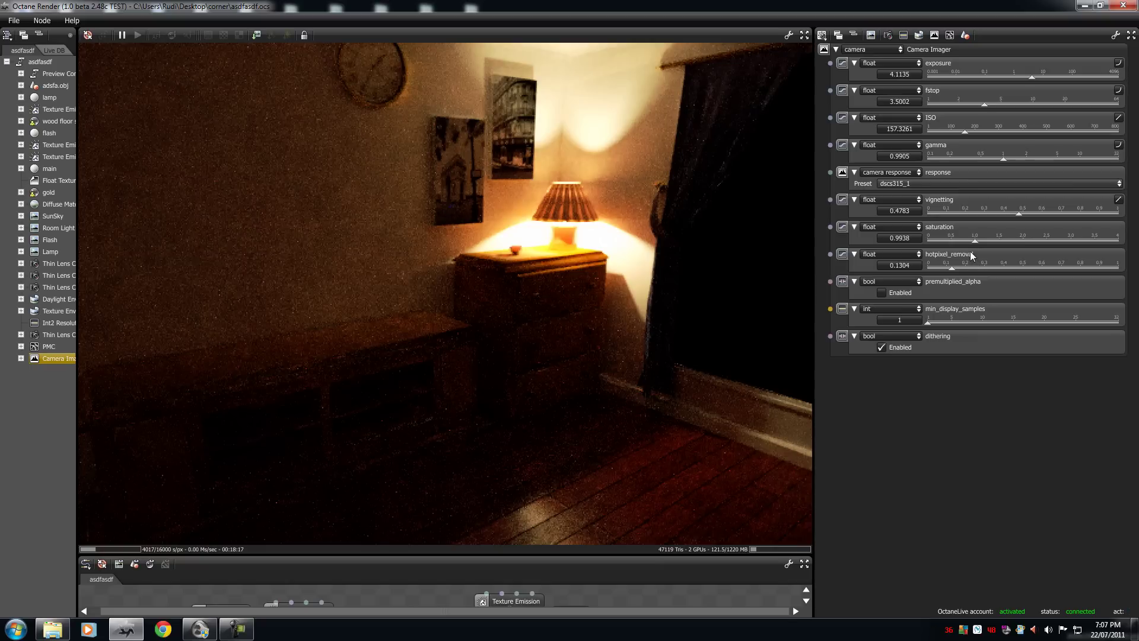
pyautogui.click(957, 183)
pyautogui.moveTo(926, 216)
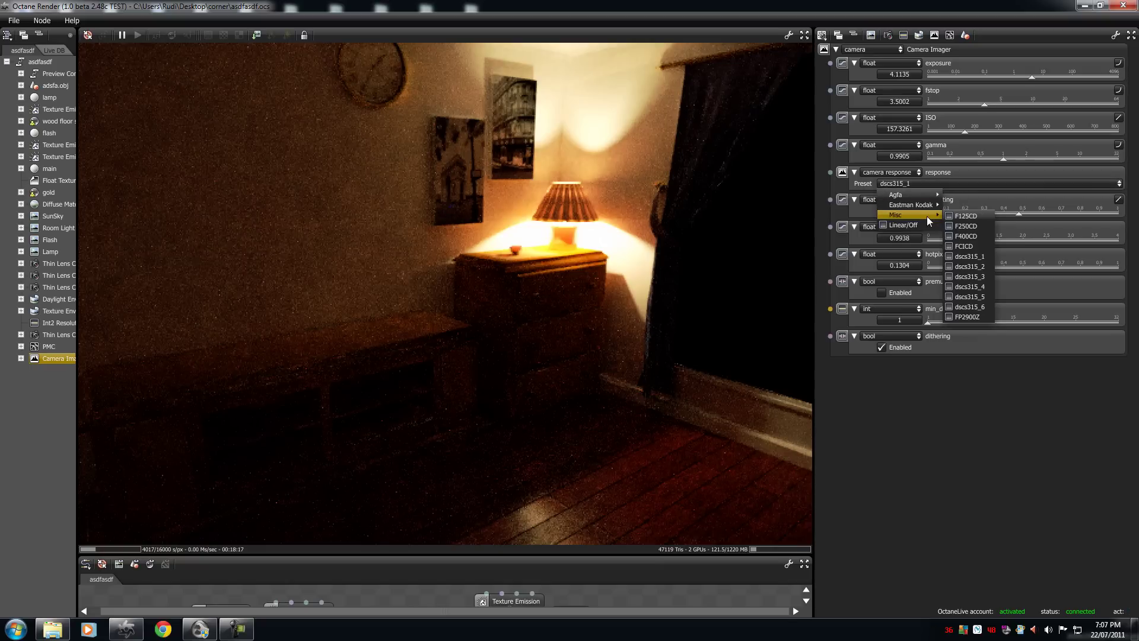
pyautogui.click(971, 266)
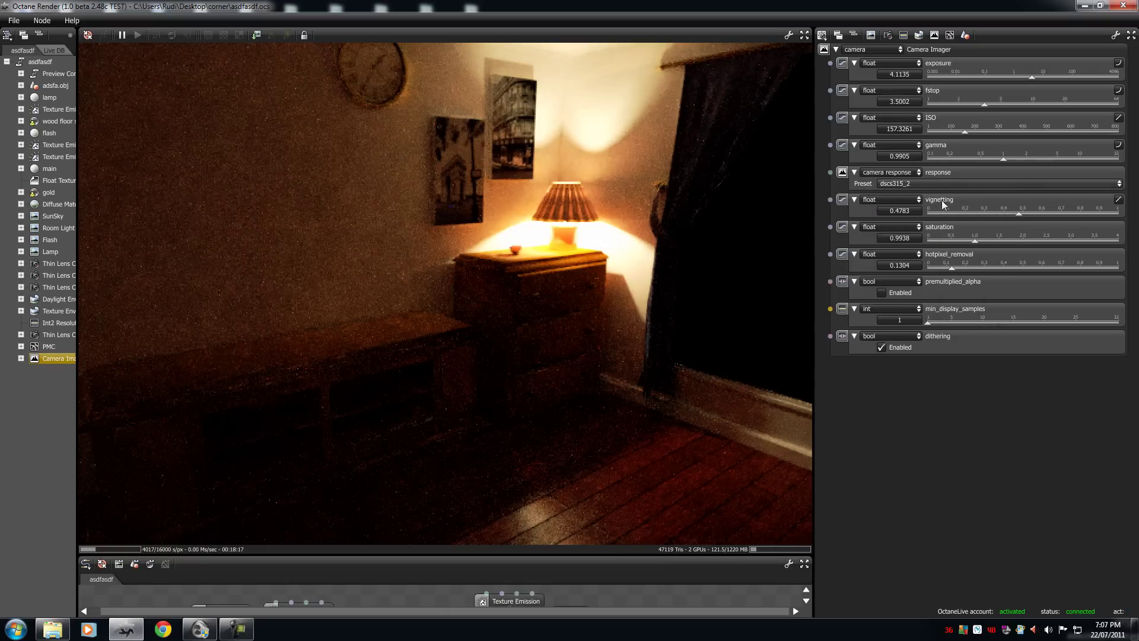
pyautogui.click(937, 184)
pyautogui.moveTo(914, 212)
pyautogui.click(971, 287)
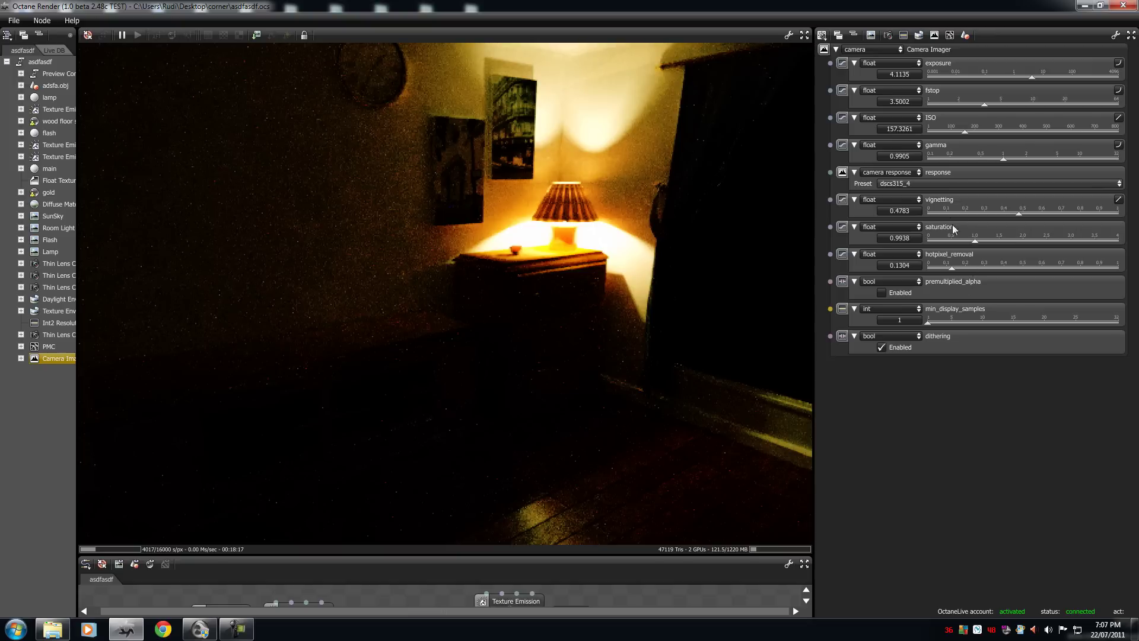
# Try dscs315_6 and FP2900Z, then turn the response curve off.
pyautogui.click(934, 183)
pyautogui.moveTo(910, 216)
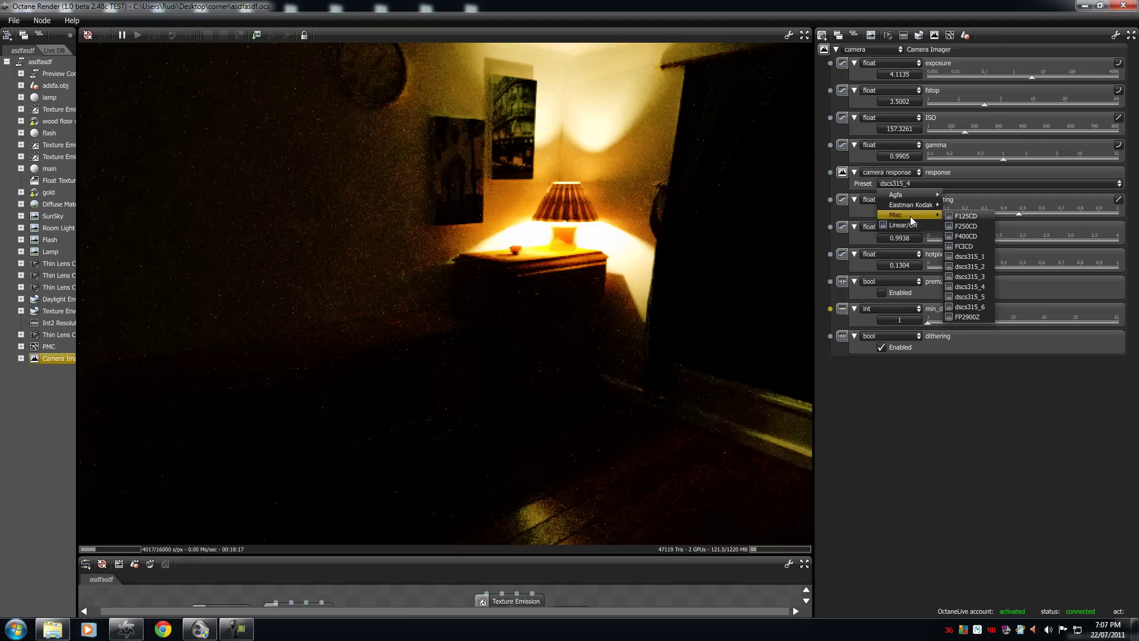
pyautogui.click(982, 306)
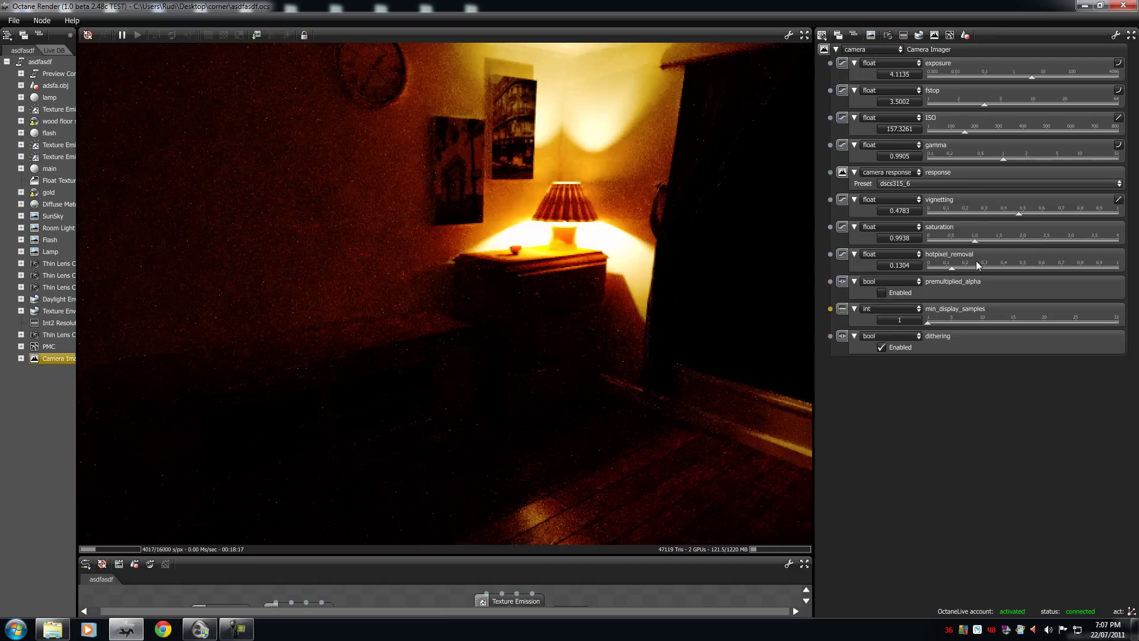
pyautogui.click(959, 182)
pyautogui.moveTo(937, 214)
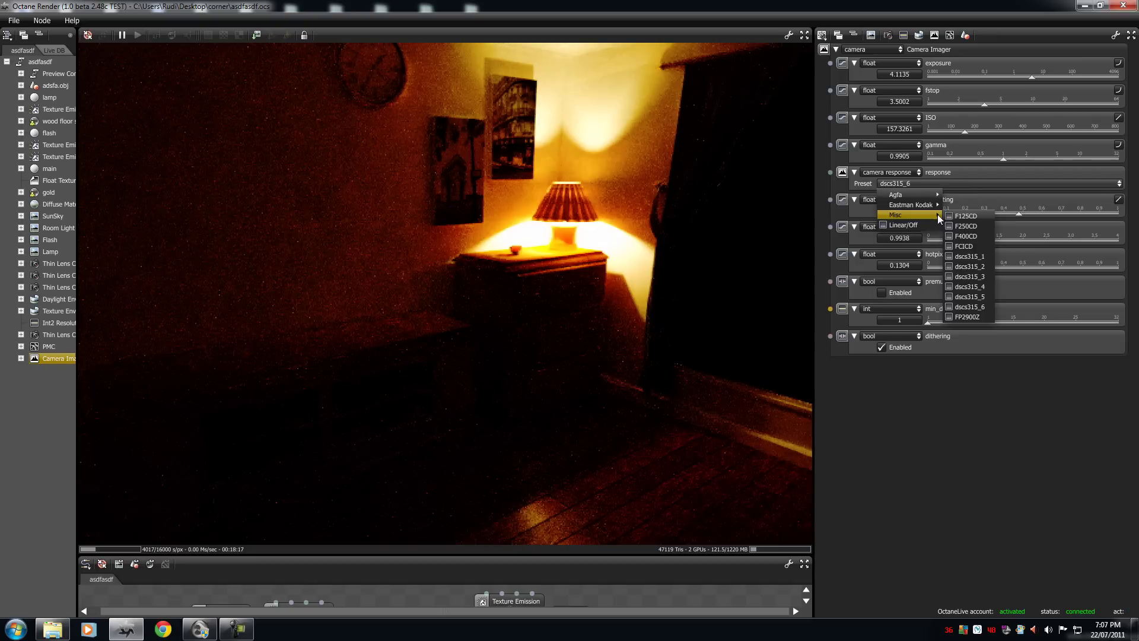
pyautogui.click(981, 315)
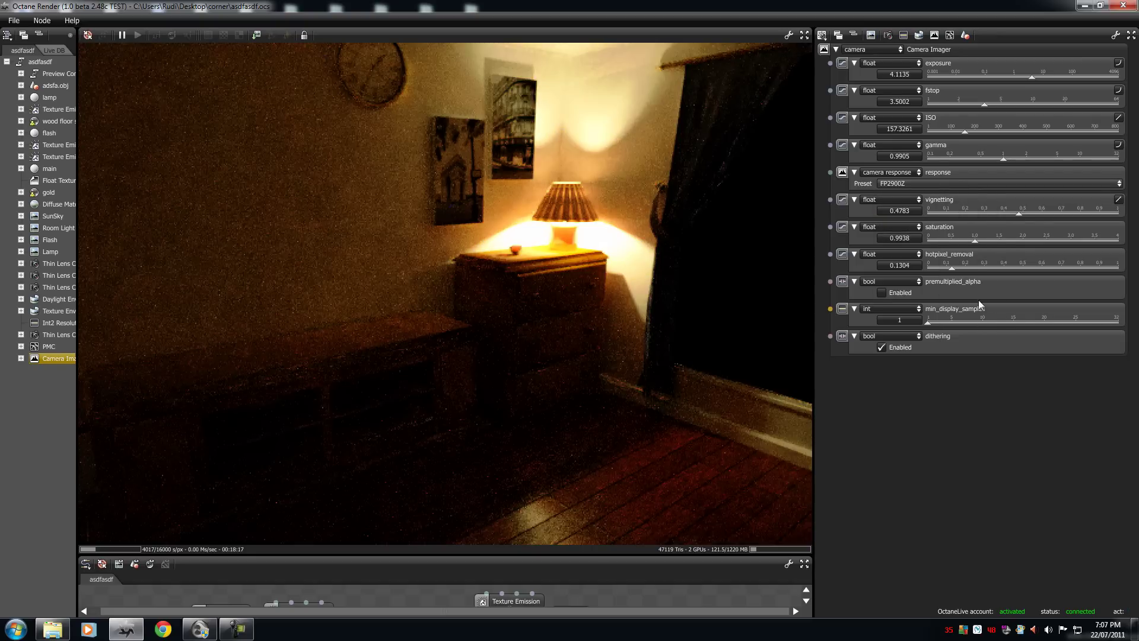
pyautogui.click(945, 185)
pyautogui.click(924, 225)
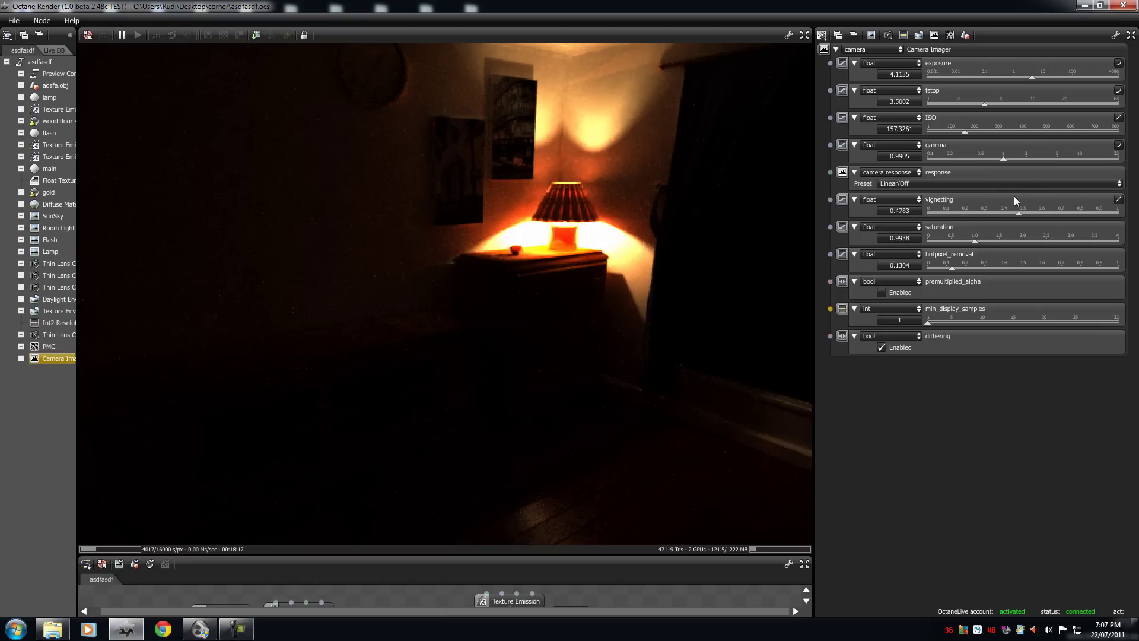
# Apply the Agfa > Agfacolor Futura 100CD film response.
pyautogui.click(997, 185)
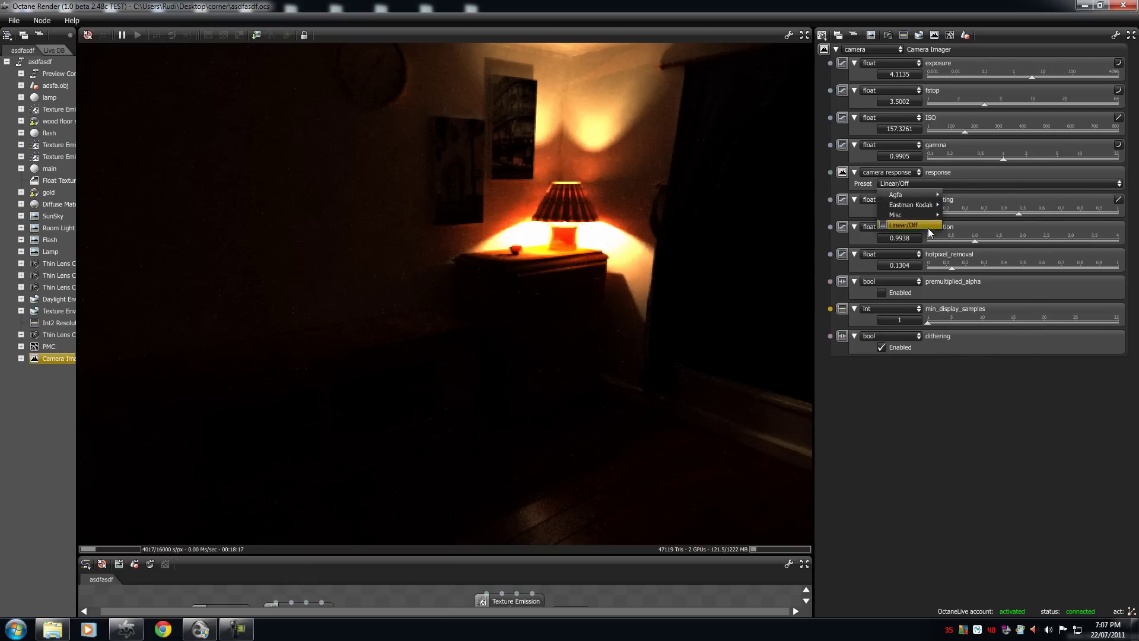
pyautogui.moveTo(924, 194)
pyautogui.click(967, 196)
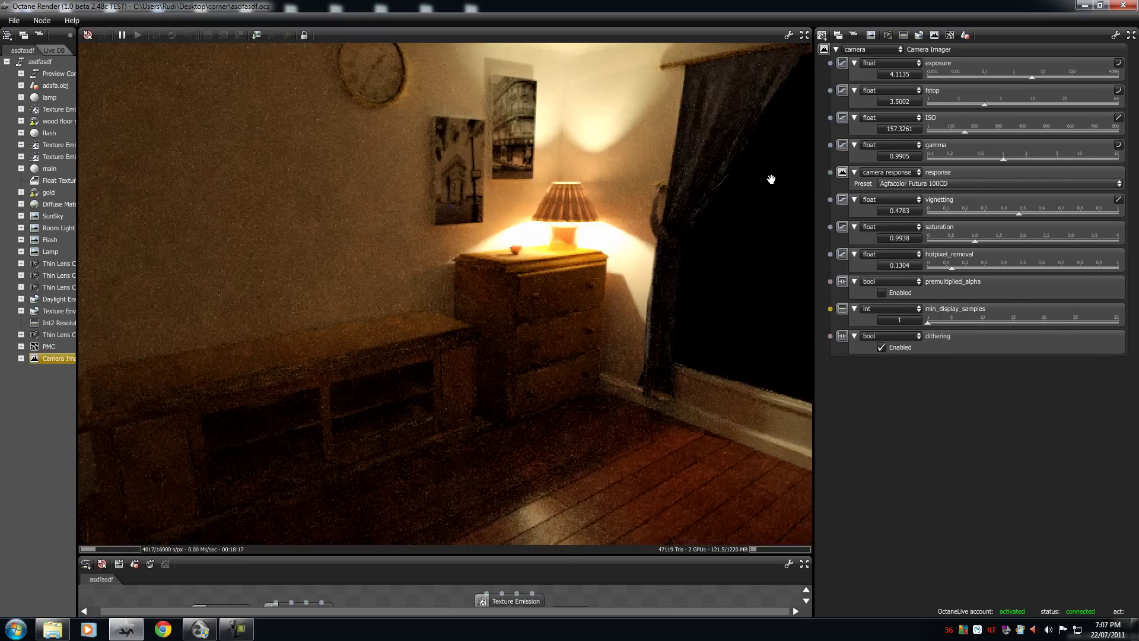
pyautogui.scroll(2, 733, 197)
# Set exposure 3.5695, f-stop 3.8314, ISO 194.5466 and gamma 0.8582 in Camera Imager.
pyautogui.scroll(-3, 733, 196)
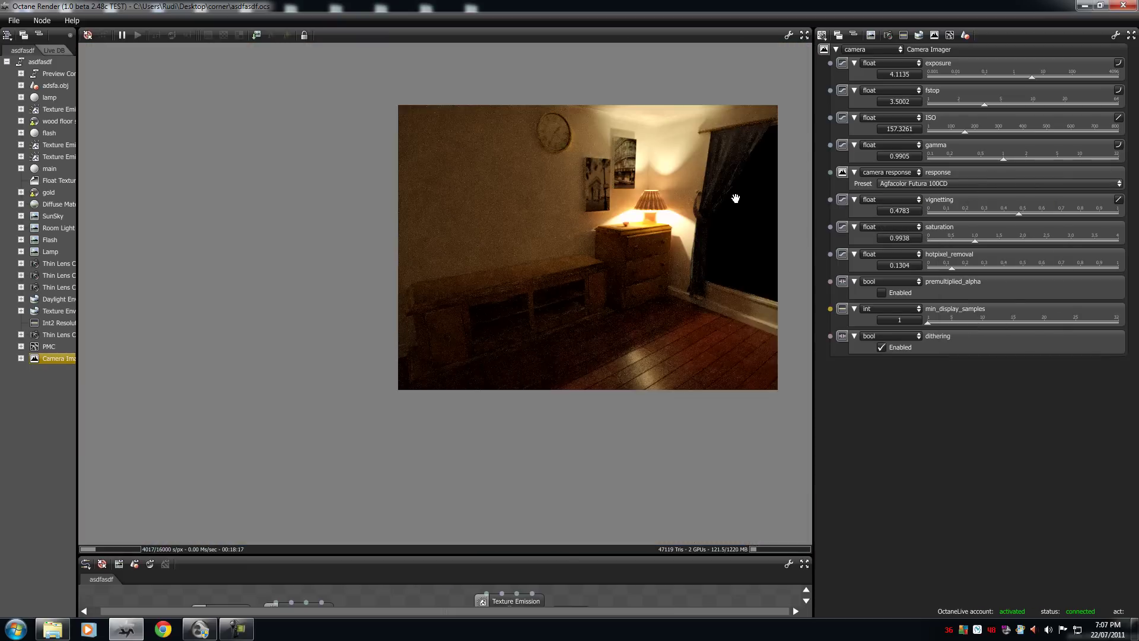
pyautogui.scroll(2, 733, 196)
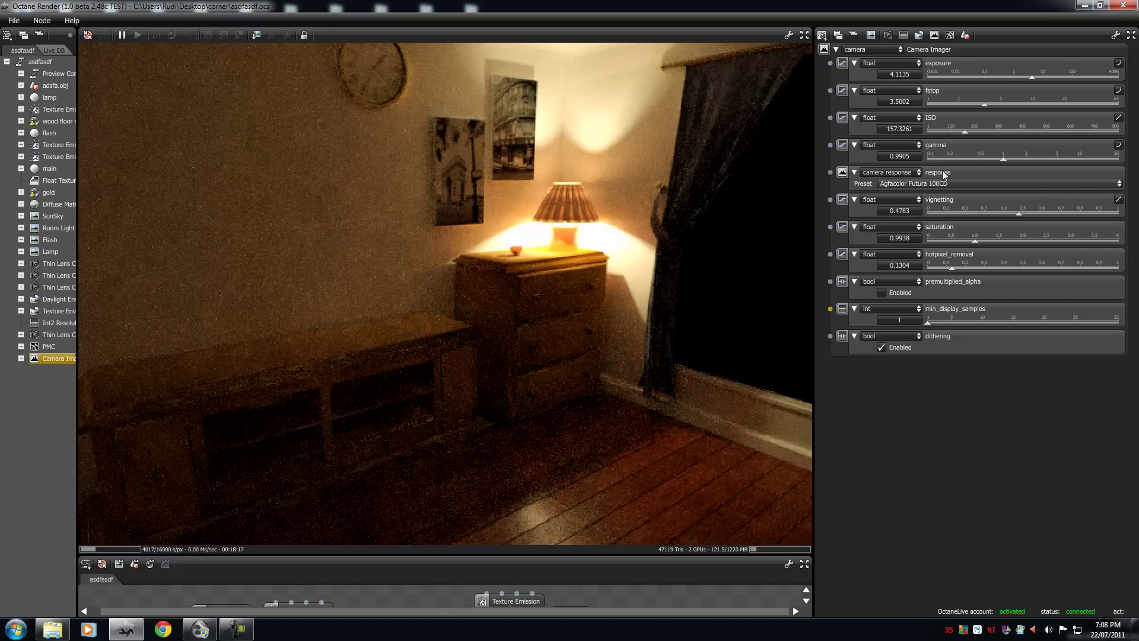
pyautogui.moveTo(1032, 78)
pyautogui.mouseDown()
pyautogui.moveTo(1014, 73)
pyautogui.moveTo(1031, 73)
pyautogui.mouseUp()
pyautogui.moveTo(985, 105)
pyautogui.mouseDown()
pyautogui.moveTo(1056, 108)
pyautogui.moveTo(989, 103)
pyautogui.mouseUp()
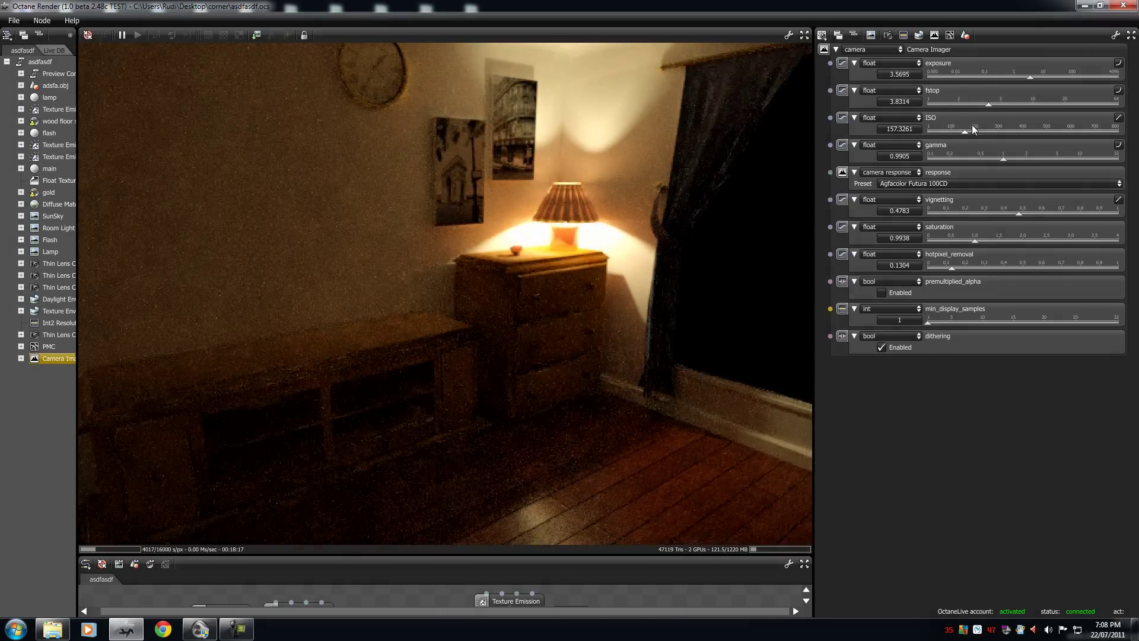
pyautogui.moveTo(973, 129); pyautogui.dragTo(998, 160)
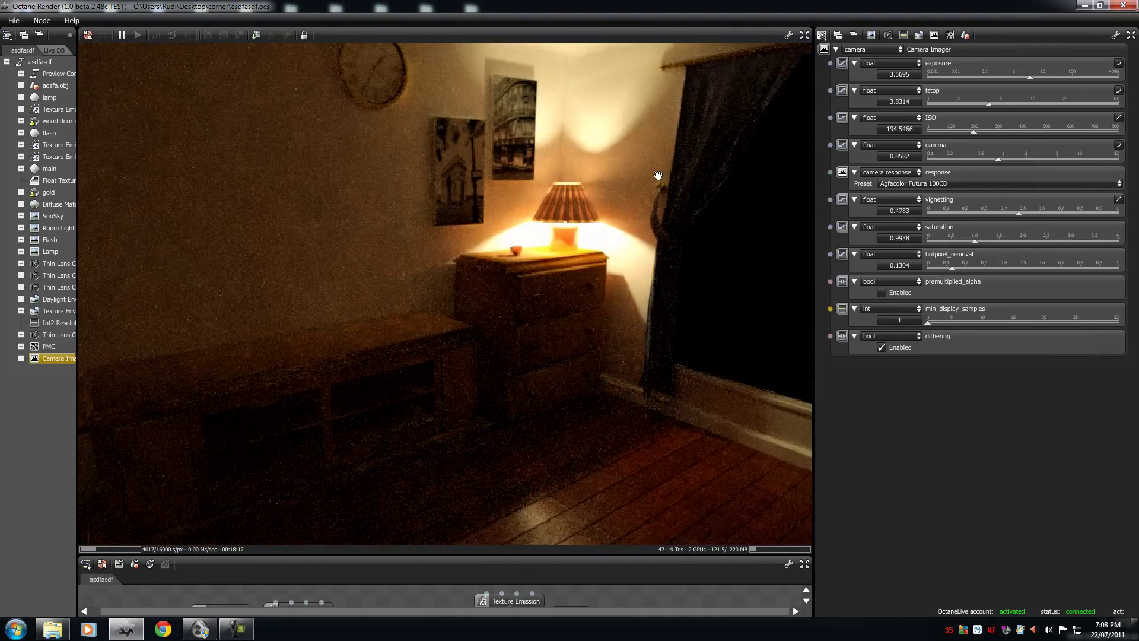
pyautogui.scroll(-3, 566, 184)
pyautogui.scroll(3, 567, 184)
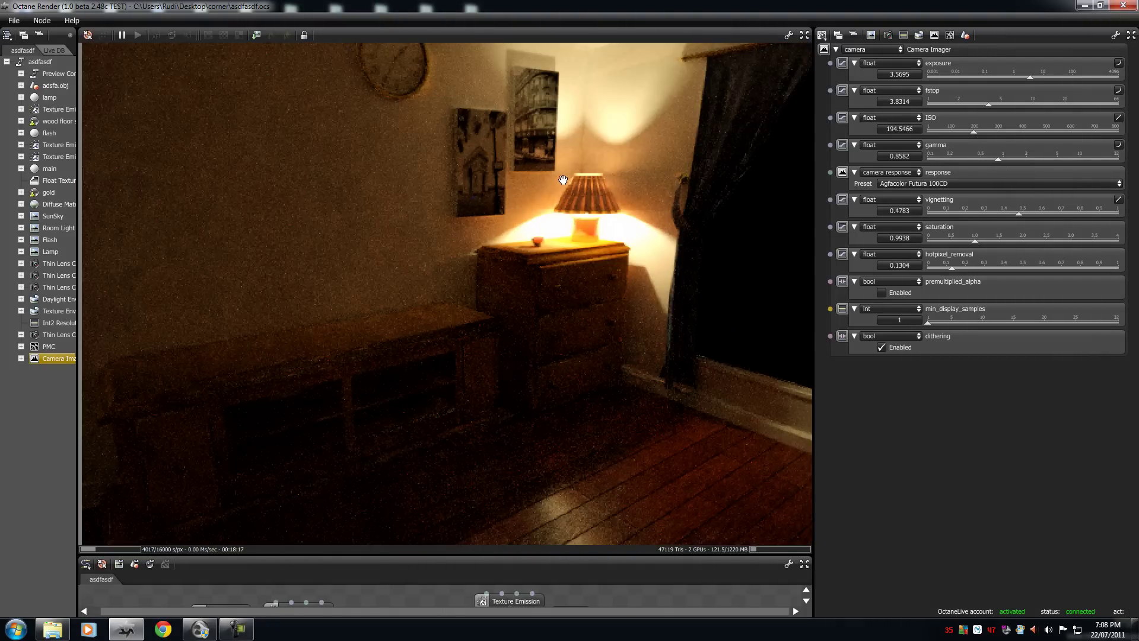